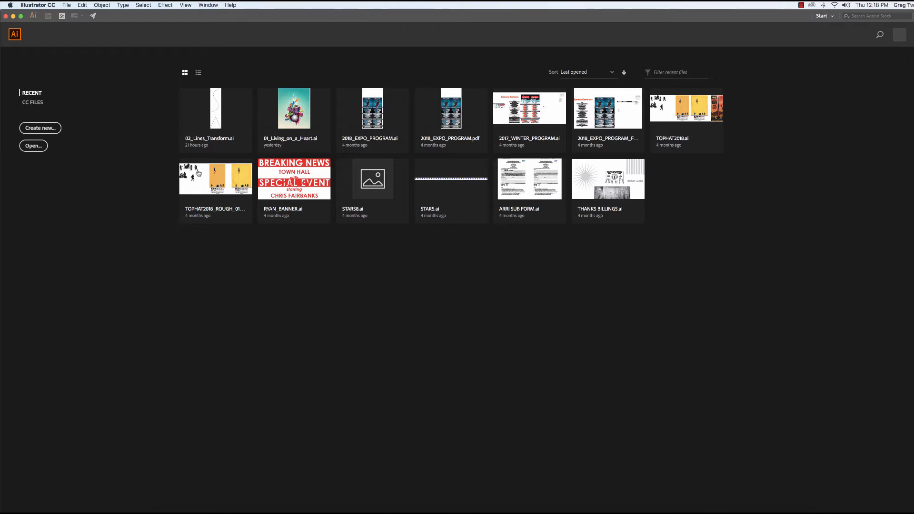
Create a new document from the Art & Illustration 800 x 600 preset.
{"action": "left_click", "coordinate": [40, 128]}
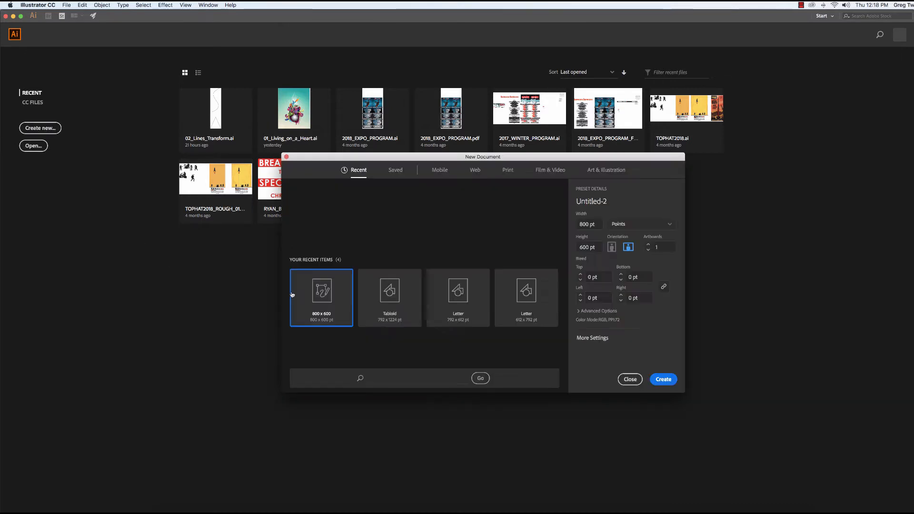
{"action": "left_click", "coordinate": [604, 175]}
{"action": "left_click_drag", "start_coordinate": [565, 213], "coordinate": [567, 262]}
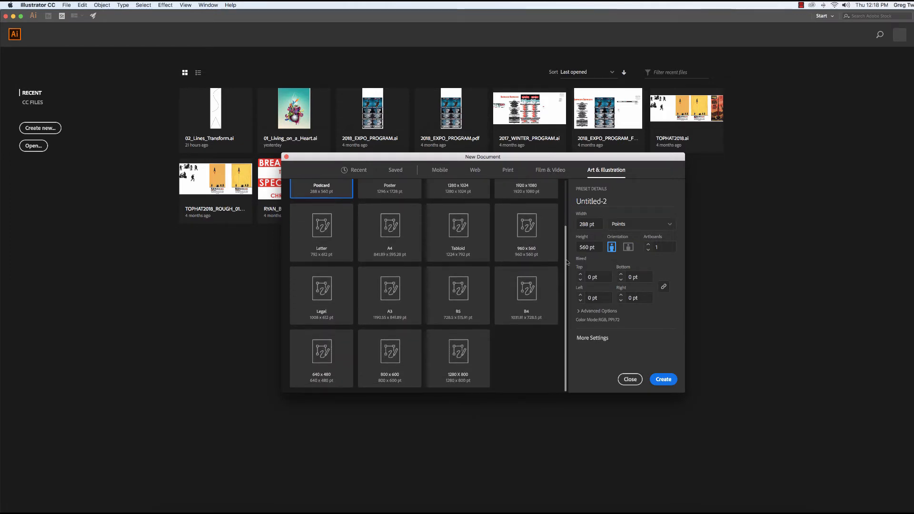
{"action": "left_click", "coordinate": [393, 358]}
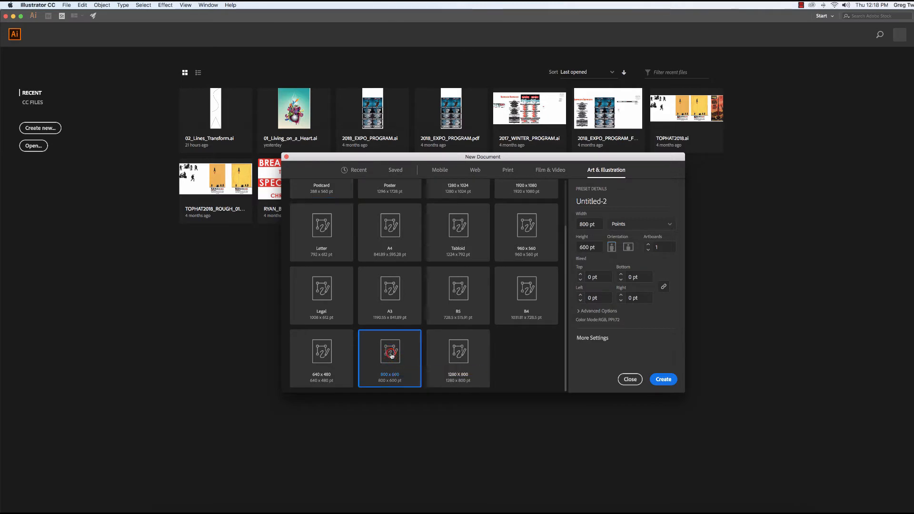
{"action": "left_click", "coordinate": [664, 379]}
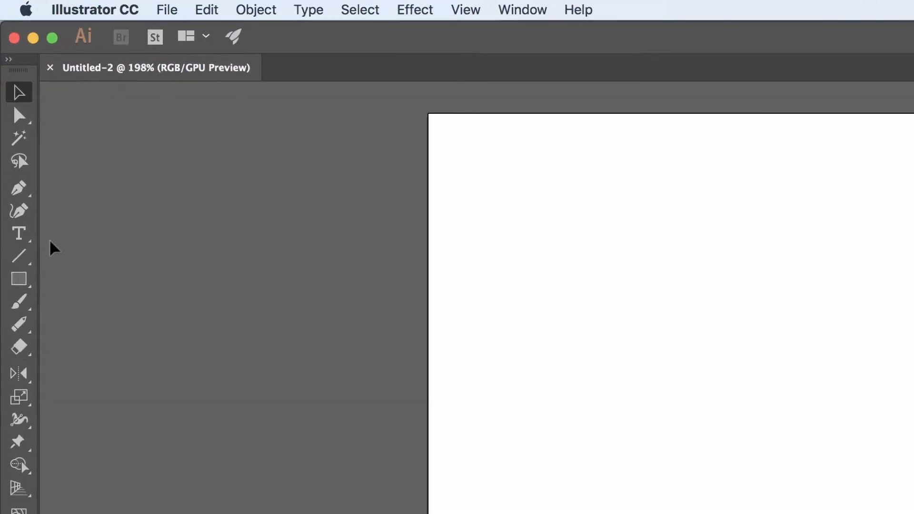
Switch from the Path Eraser tool to the Pencil tool, picking the Shaper tool on the way.
{"action": "left_click", "coordinate": [18, 327]}
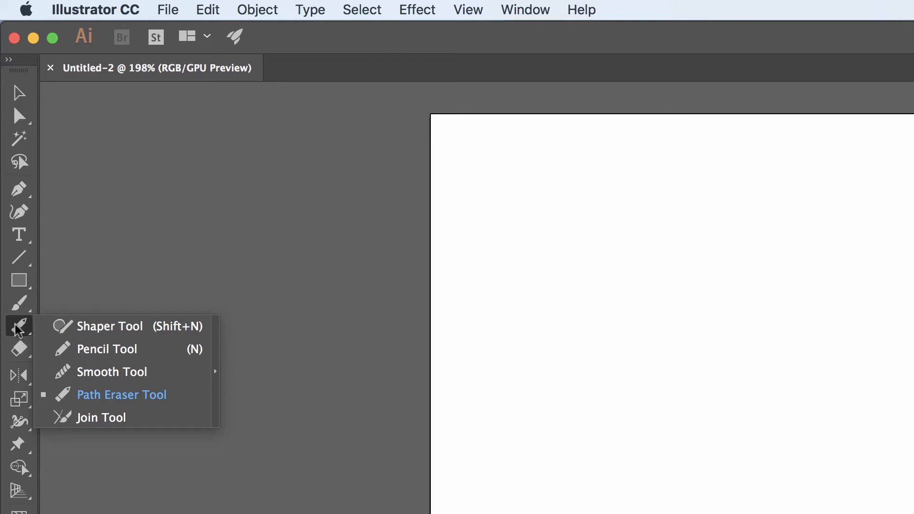
{"action": "left_click", "coordinate": [117, 328]}
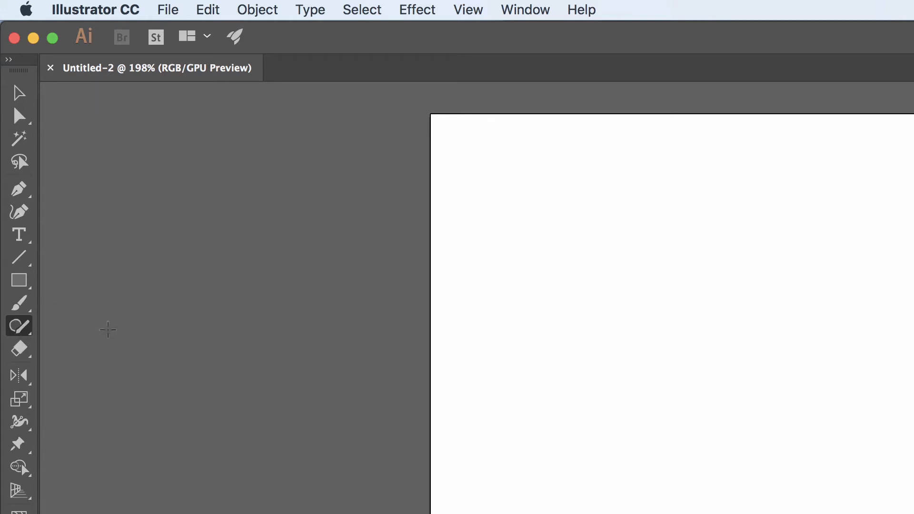
{"action": "left_click", "coordinate": [19, 329]}
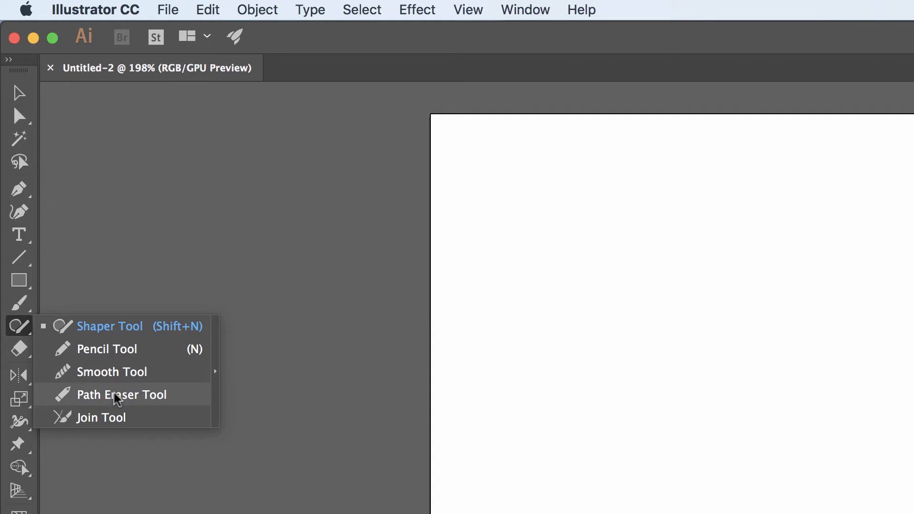
{"action": "left_click", "coordinate": [95, 353]}
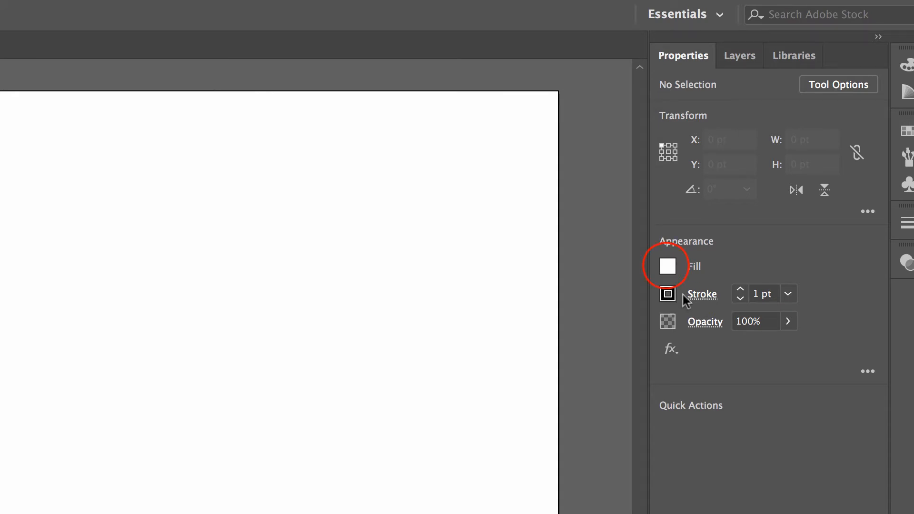
Set the drawing fill to None and the stroke colour to black.
{"action": "left_click", "coordinate": [668, 269]}
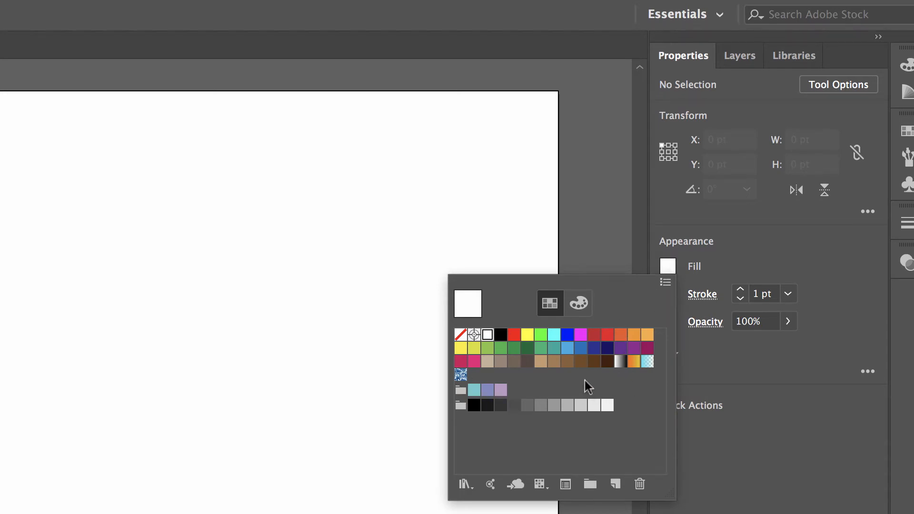
{"action": "left_click", "coordinate": [460, 339]}
{"action": "left_click", "coordinate": [461, 339]}
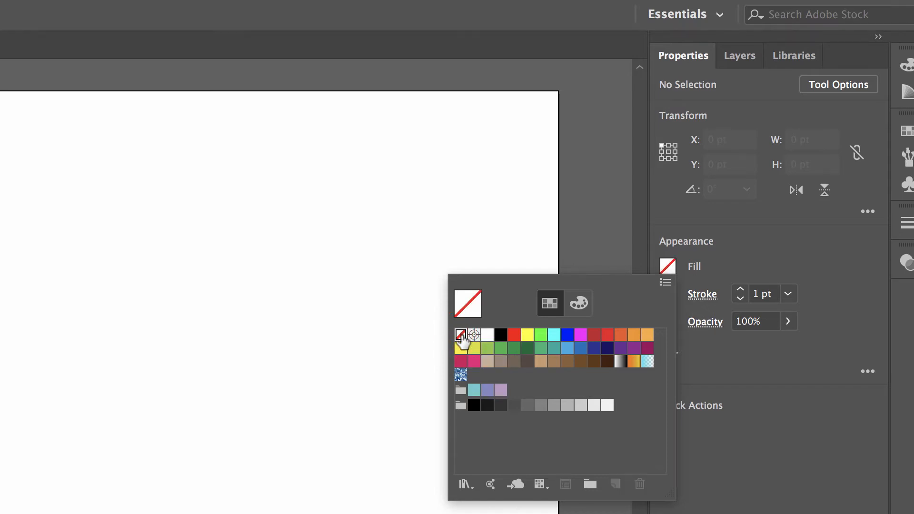
{"action": "left_click", "coordinate": [718, 265]}
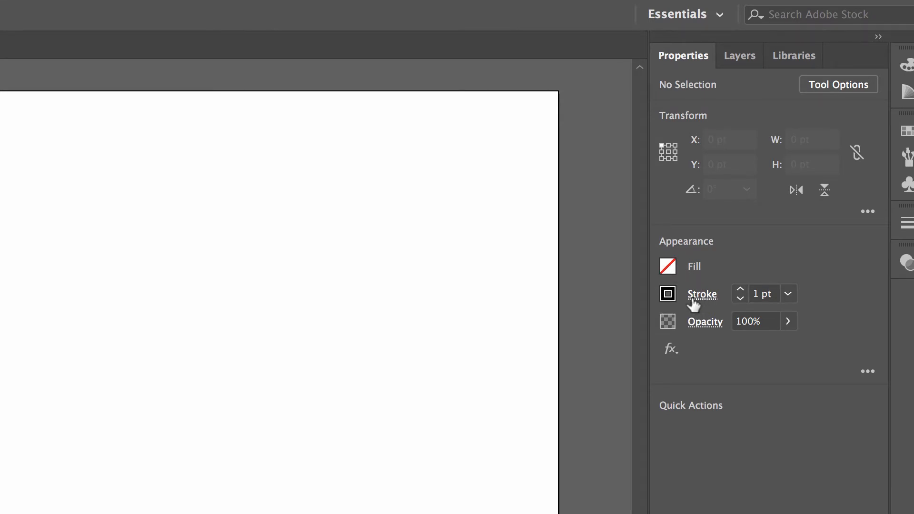
{"action": "left_click", "coordinate": [668, 294]}
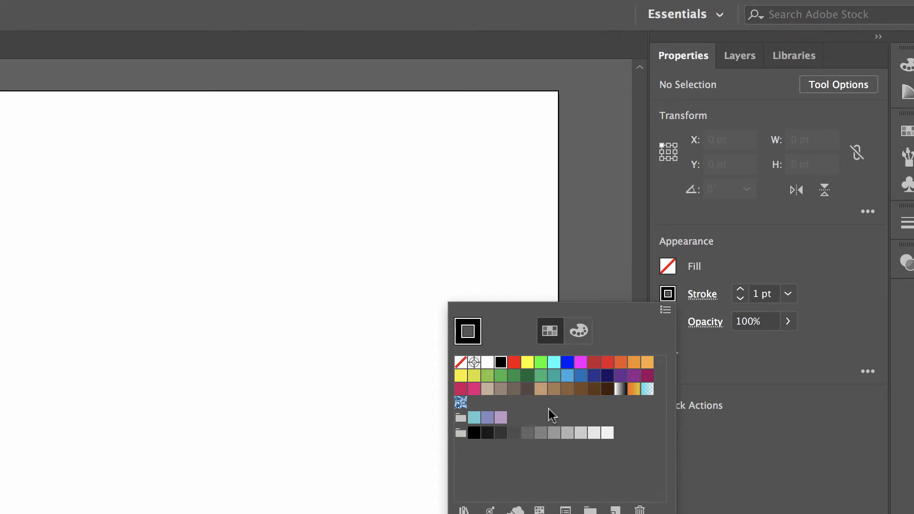
{"action": "left_click", "coordinate": [500, 362]}
{"action": "left_click", "coordinate": [747, 265]}
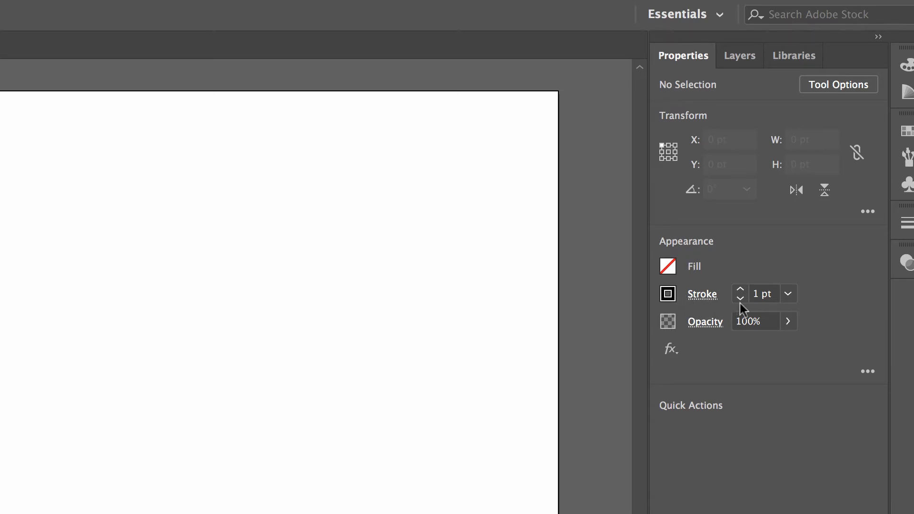
Set the stroke weight to 5 pt.
{"action": "left_click", "coordinate": [702, 296]}
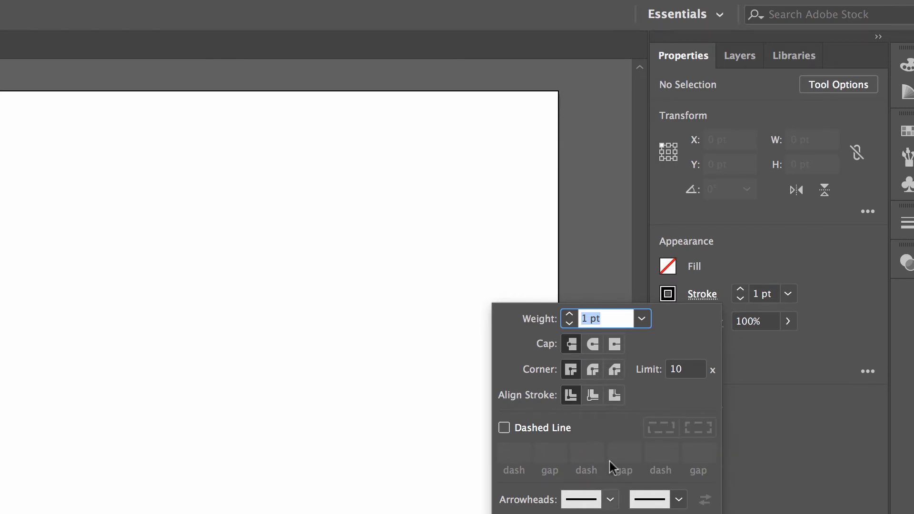
{"action": "left_click", "coordinate": [570, 313]}
{"action": "left_click", "coordinate": [570, 315]}
{"action": "left_click", "coordinate": [570, 314]}
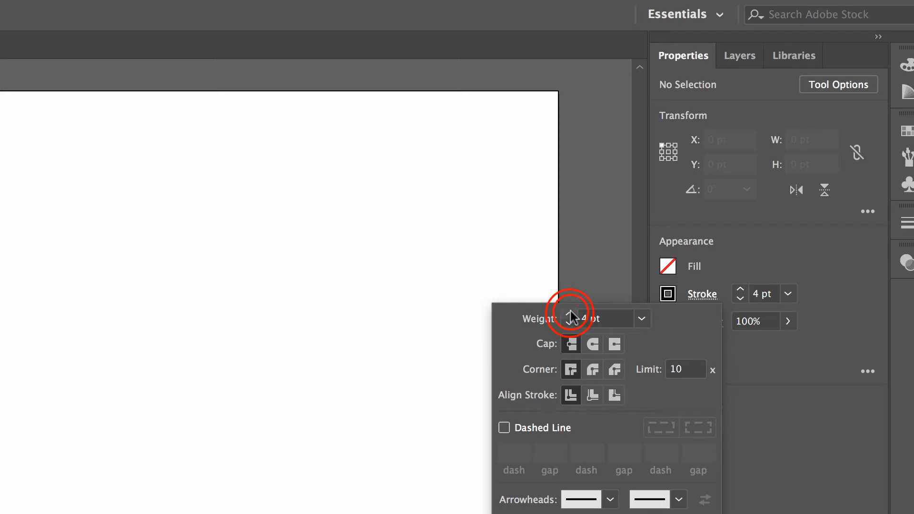
{"action": "left_click", "coordinate": [570, 314]}
{"action": "left_click", "coordinate": [824, 285]}
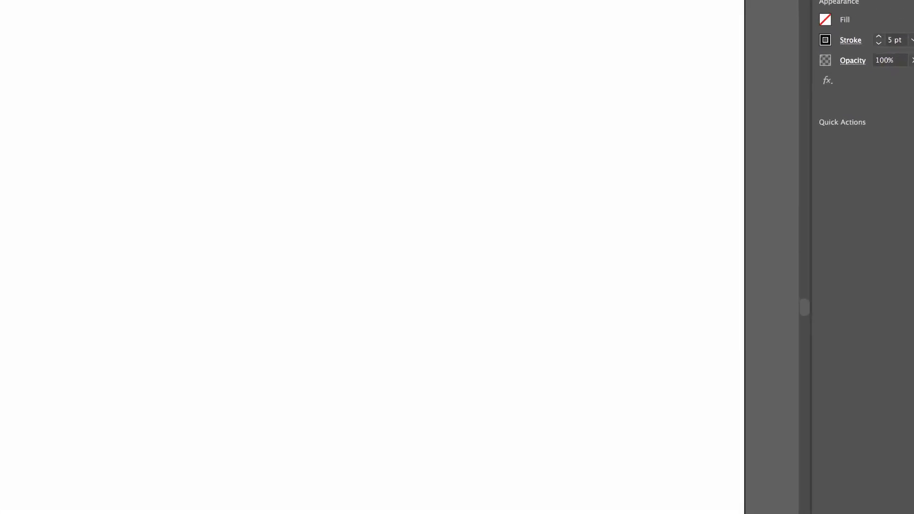
Set the Pencil tool's Fidelity fully to Accurate and apply the options.
{"action": "double_click", "coordinate": [1, 81]}
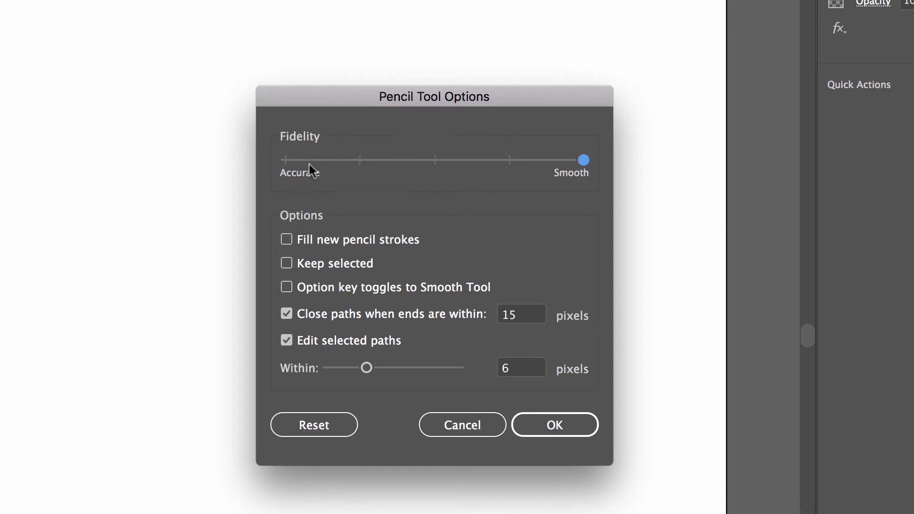
{"action": "left_click_drag", "start_coordinate": [583, 160], "coordinate": [308, 164]}
{"action": "left_click", "coordinate": [586, 158]}
{"action": "left_click", "coordinate": [287, 160]}
{"action": "left_click_drag", "start_coordinate": [303, 162], "coordinate": [434, 170]}
{"action": "left_click_drag", "start_coordinate": [435, 159], "coordinate": [275, 168]}
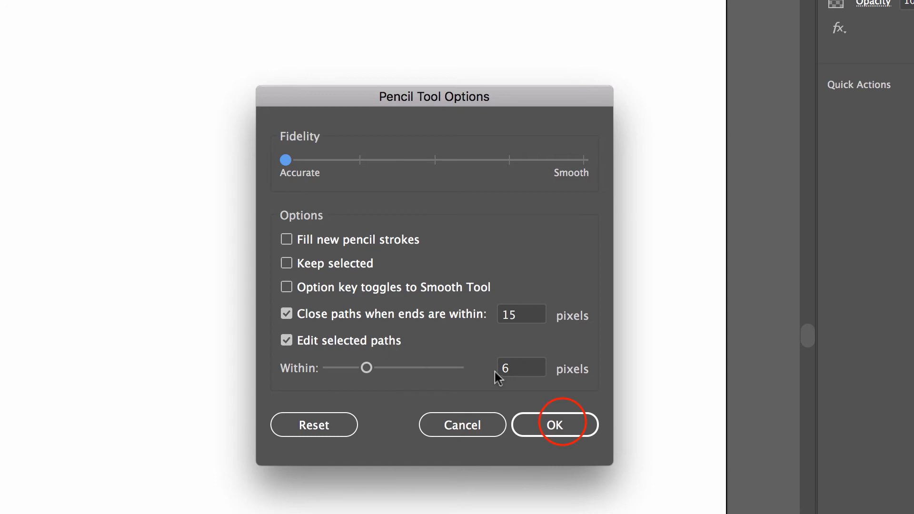
{"action": "left_click", "coordinate": [557, 419]}
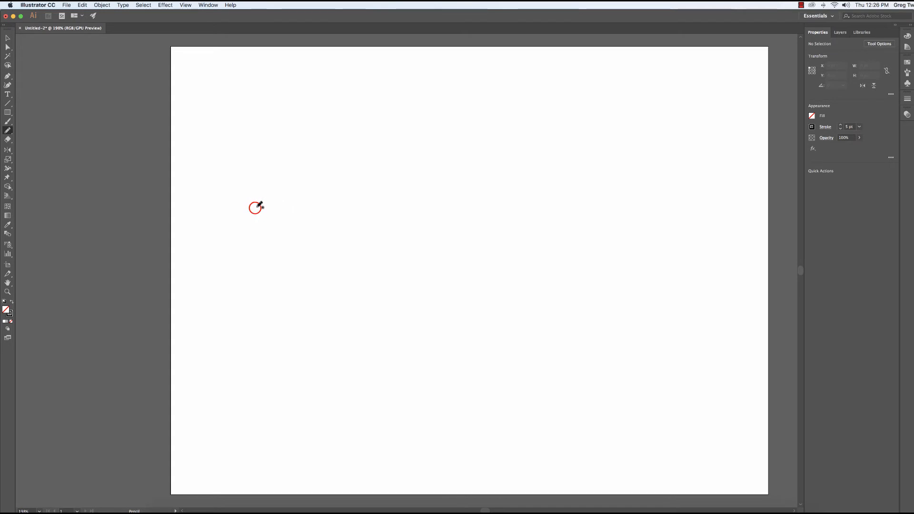
Draw a right-facing dog head in profile on the artboard's left half, with an ear, nose line and mouth line.
{"action": "mouse_move", "coordinate": [256, 207]}
{"action": "left_mouse_down"}
{"action": "mouse_move", "coordinate": [296, 187]}
{"action": "mouse_move", "coordinate": [351, 197]}
{"action": "mouse_move", "coordinate": [372, 232]}
{"action": "mouse_move", "coordinate": [431, 252]}
{"action": "mouse_move", "coordinate": [441, 269]}
{"action": "mouse_move", "coordinate": [431, 306]}
{"action": "mouse_move", "coordinate": [328, 322]}
{"action": "mouse_move", "coordinate": [285, 350]}
{"action": "mouse_move", "coordinate": [227, 317]}
{"action": "mouse_move", "coordinate": [193, 280]}
{"action": "mouse_move", "coordinate": [256, 200]}
{"action": "left_mouse_up"}
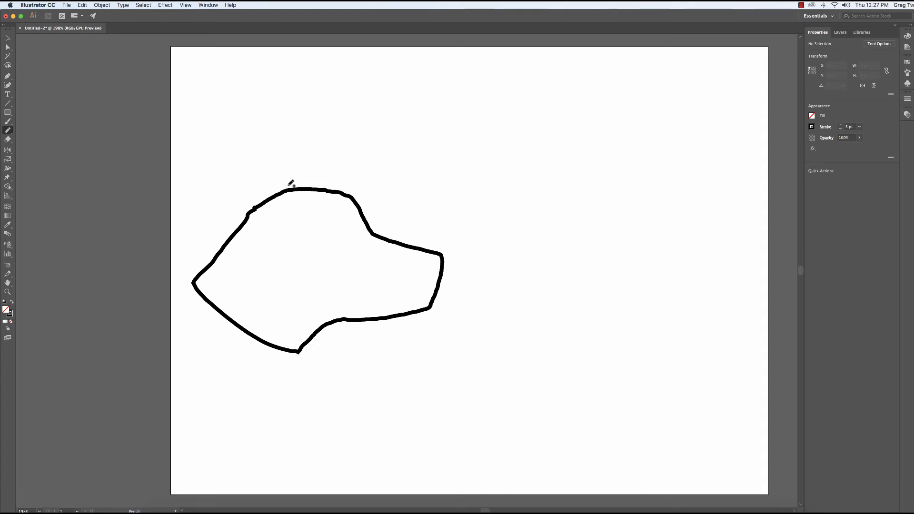
{"action": "left_click", "coordinate": [314, 205]}
{"action": "mouse_move", "coordinate": [314, 205]}
{"action": "left_mouse_down"}
{"action": "mouse_move", "coordinate": [320, 290]}
{"action": "mouse_move", "coordinate": [294, 310]}
{"action": "mouse_move", "coordinate": [262, 301]}
{"action": "mouse_move", "coordinate": [245, 259]}
{"action": "mouse_move", "coordinate": [258, 222]}
{"action": "left_mouse_up"}
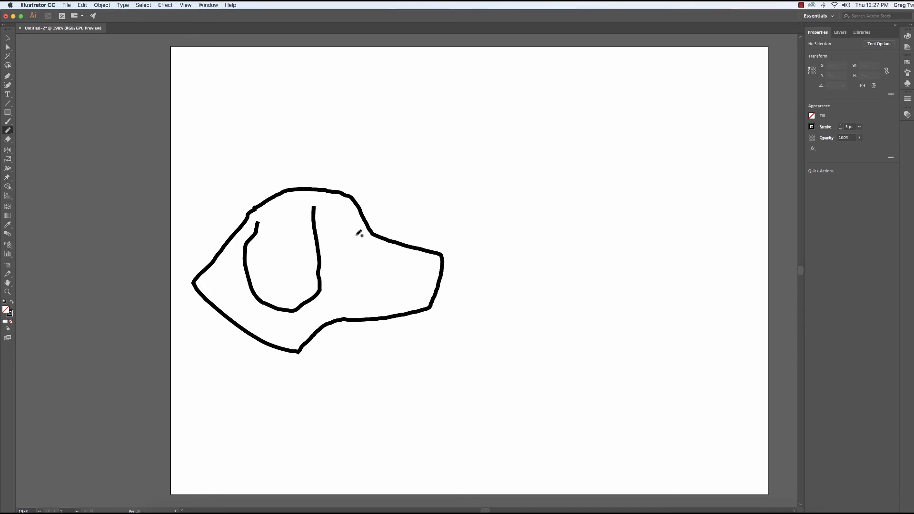
{"action": "mouse_move", "coordinate": [418, 256]}
{"action": "left_mouse_down"}
{"action": "mouse_move", "coordinate": [440, 275]}
{"action": "mouse_move", "coordinate": [395, 305]}
{"action": "mouse_move", "coordinate": [346, 303]}
{"action": "left_mouse_up"}
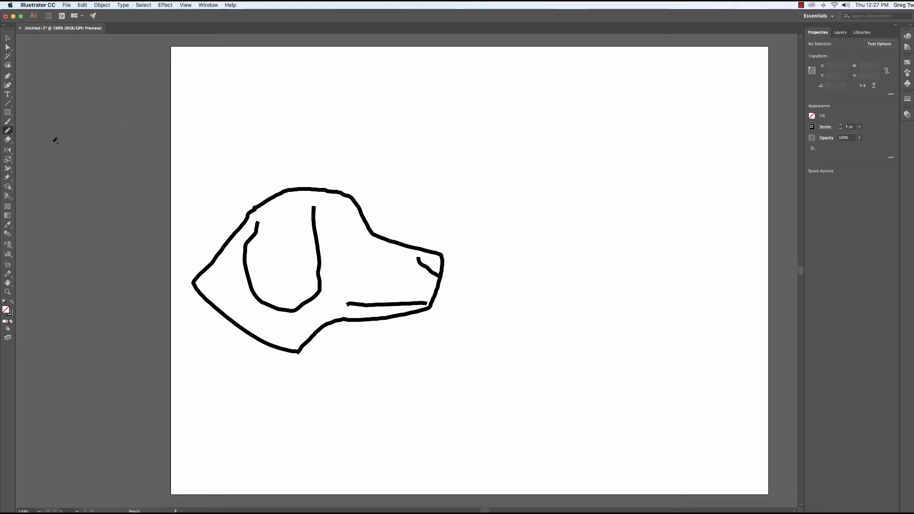
Set the Pencil tool's Fidelity to one notch below Smooth and apply the options.
{"action": "double_click", "coordinate": [7, 131]}
{"action": "left_click_drag", "start_coordinate": [653, 175], "coordinate": [596, 180]}
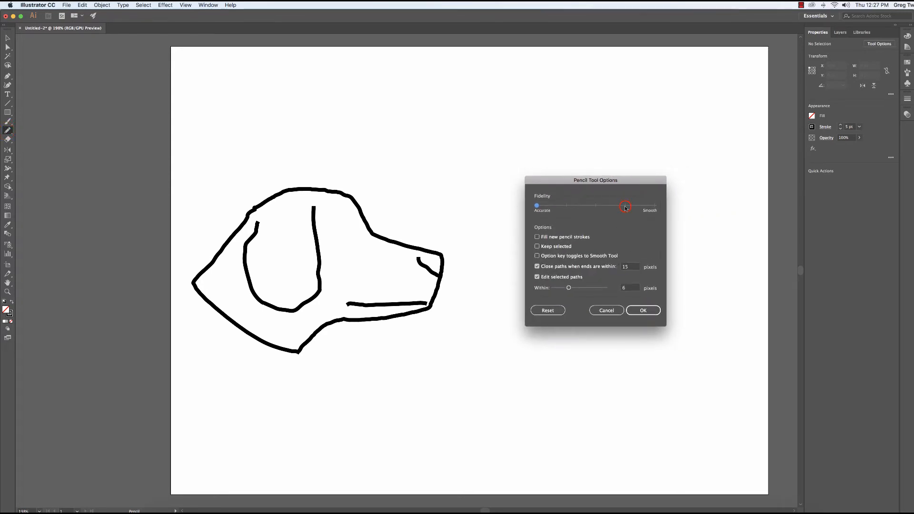
{"action": "left_click", "coordinate": [625, 208]}
{"action": "left_click", "coordinate": [646, 311]}
Draw a second right-facing dog head beside the first, with a matching ear, nose line and mouth line.
{"action": "left_click", "coordinate": [470, 271]}
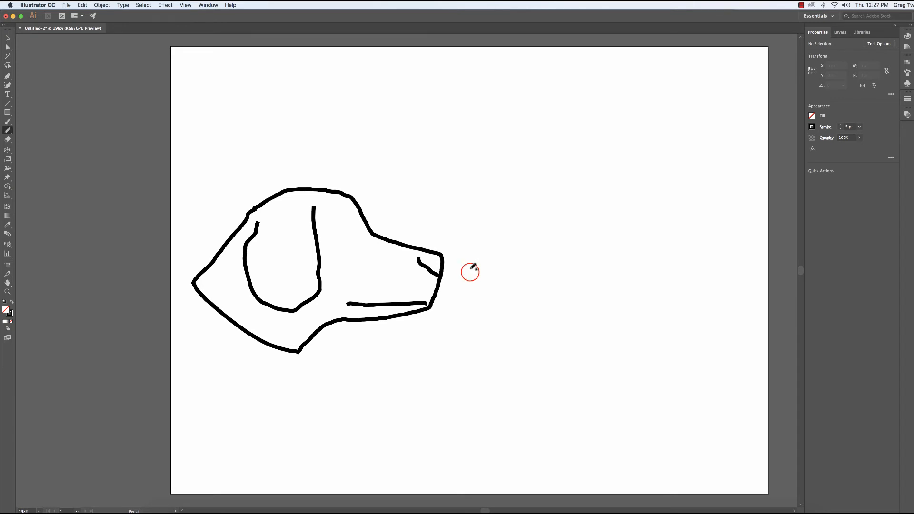
{"action": "mouse_move", "coordinate": [470, 271]}
{"action": "left_mouse_down"}
{"action": "mouse_move", "coordinate": [533, 205]}
{"action": "mouse_move", "coordinate": [590, 197]}
{"action": "mouse_move", "coordinate": [636, 209]}
{"action": "mouse_move", "coordinate": [656, 247]}
{"action": "mouse_move", "coordinate": [731, 271]}
{"action": "mouse_move", "coordinate": [721, 323]}
{"action": "mouse_move", "coordinate": [616, 322]}
{"action": "mouse_move", "coordinate": [558, 353]}
{"action": "mouse_move", "coordinate": [505, 324]}
{"action": "mouse_move", "coordinate": [459, 277]}
{"action": "left_mouse_up"}
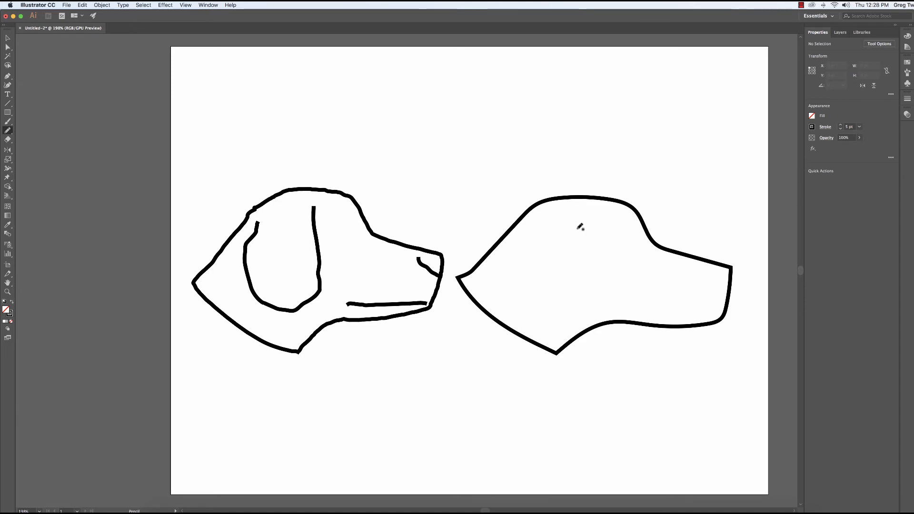
{"action": "mouse_move", "coordinate": [581, 216]}
{"action": "left_mouse_down"}
{"action": "mouse_move", "coordinate": [584, 279]}
{"action": "mouse_move", "coordinate": [569, 304]}
{"action": "mouse_move", "coordinate": [533, 298]}
{"action": "mouse_move", "coordinate": [521, 245]}
{"action": "mouse_move", "coordinate": [532, 230]}
{"action": "left_mouse_up"}
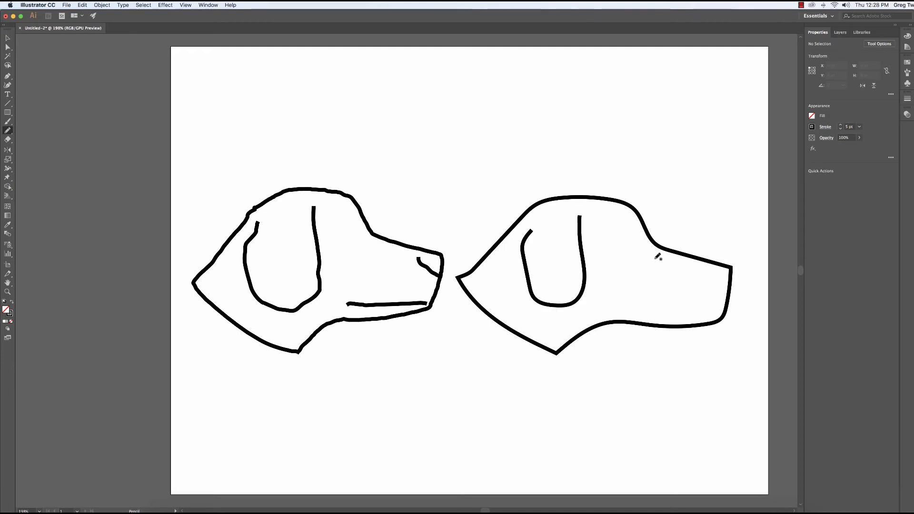
{"action": "mouse_move", "coordinate": [706, 269]}
{"action": "left_mouse_down"}
{"action": "mouse_move", "coordinate": [728, 288]}
{"action": "mouse_move", "coordinate": [722, 316]}
{"action": "mouse_move", "coordinate": [627, 310]}
{"action": "left_mouse_up"}
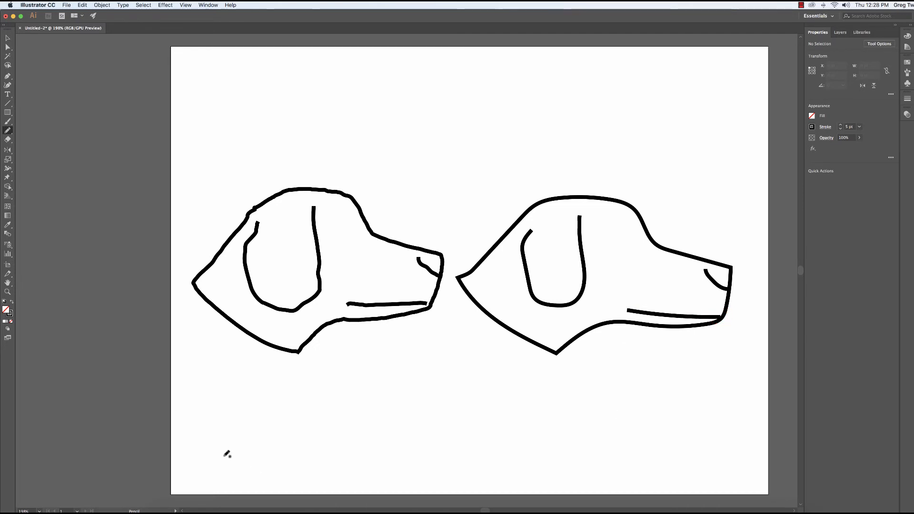
{"action": "double_click", "coordinate": [8, 130]}
{"action": "mouse_move", "coordinate": [562, 180]}
{"action": "left_mouse_down"}
{"action": "mouse_move", "coordinate": [435, 100]}
{"action": "mouse_move", "coordinate": [411, 68]}
{"action": "mouse_move", "coordinate": [386, 95]}
{"action": "left_mouse_up"}
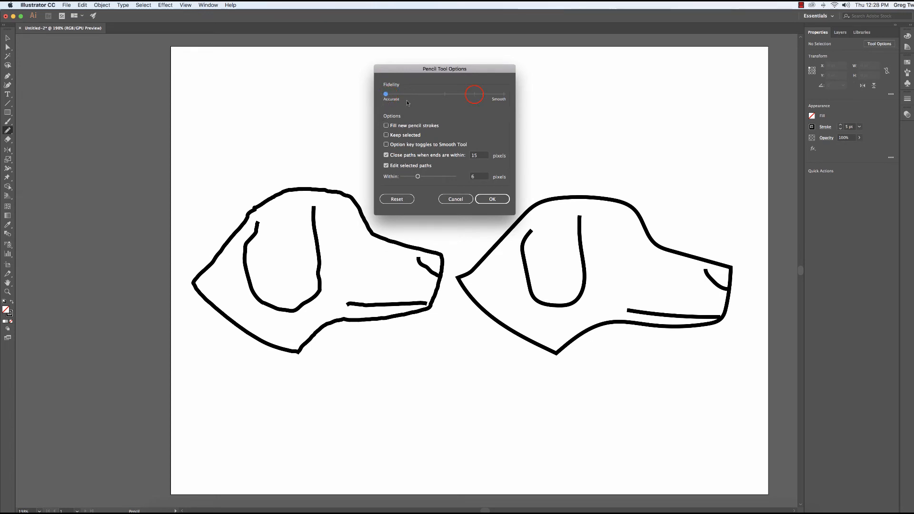
{"action": "left_click_drag", "start_coordinate": [477, 95], "coordinate": [474, 95]}
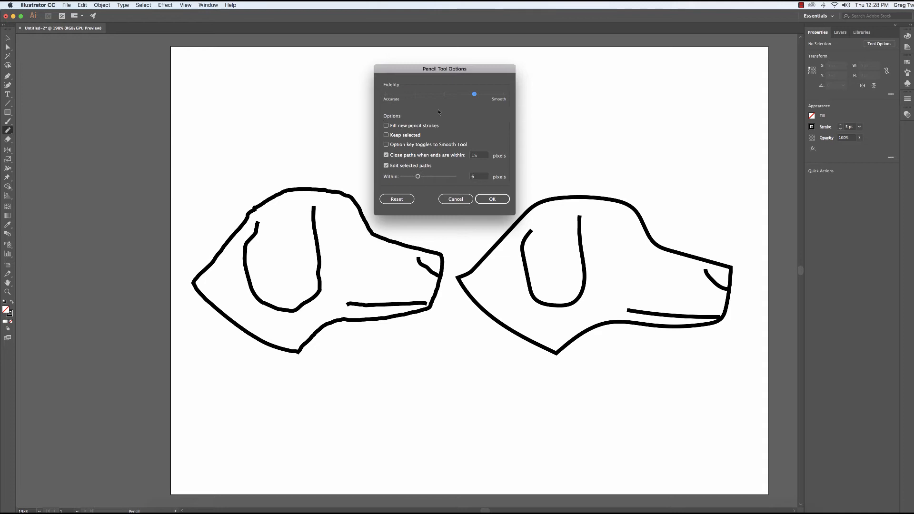
{"action": "left_click", "coordinate": [464, 198]}
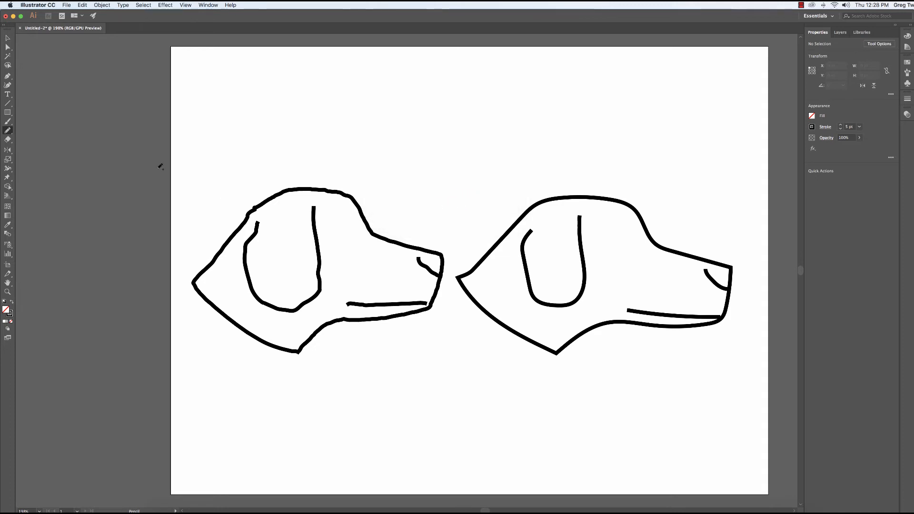
Select all paths of both dog heads and show their anchor points with the Direct Selection tool.
{"action": "left_click", "coordinate": [7, 38]}
{"action": "left_click", "coordinate": [186, 142]}
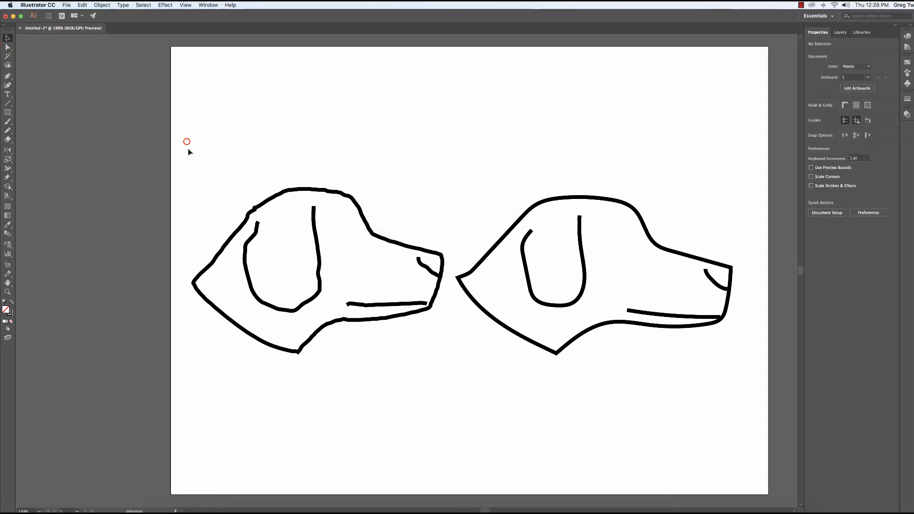
{"action": "left_click_drag", "start_coordinate": [188, 140], "coordinate": [741, 393]}
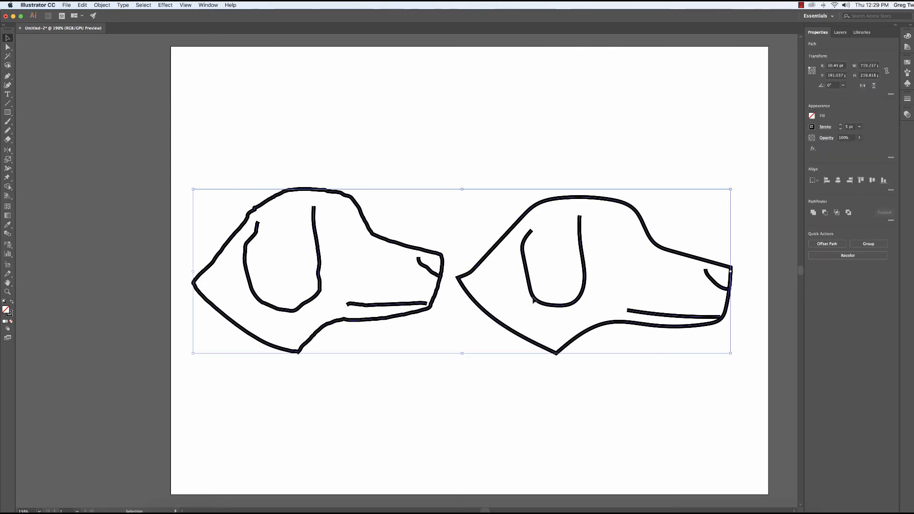
{"action": "left_click", "coordinate": [7, 47]}
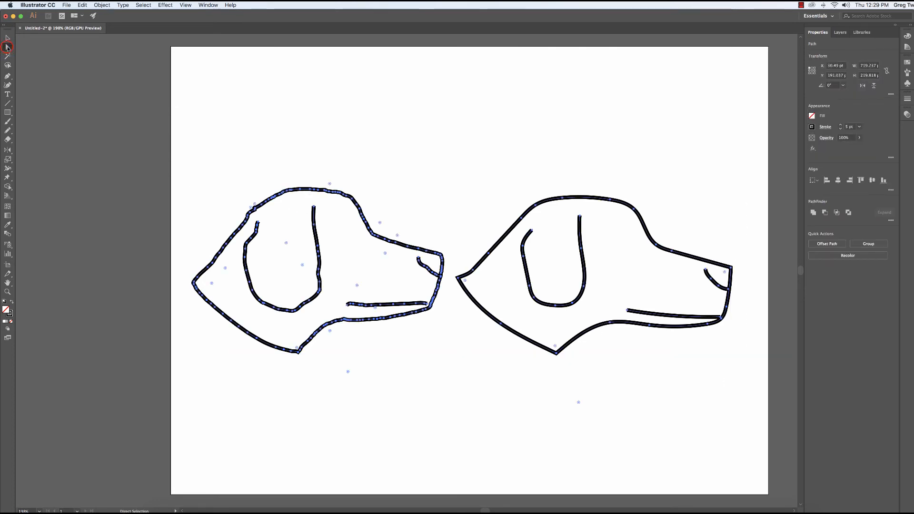
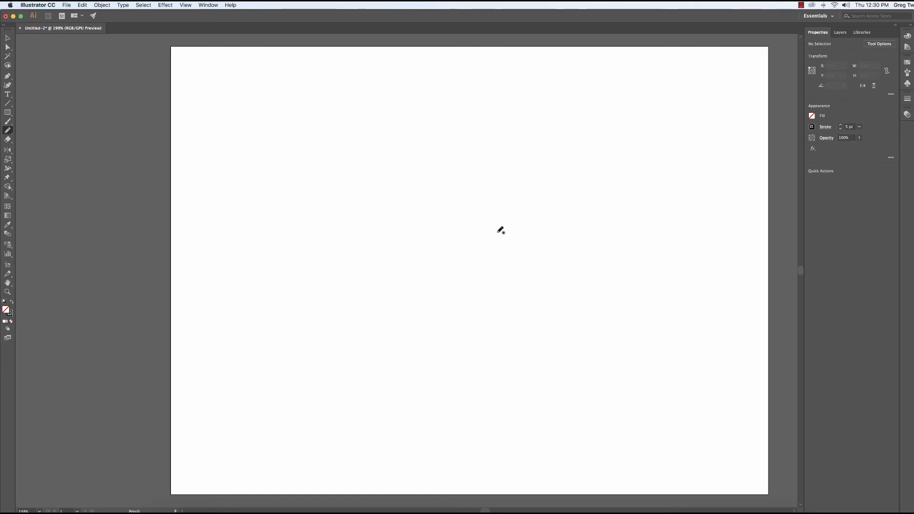
Apply the Pencil tool options with Fidelity one notch below Smooth and draw a slightly curved, nearly horizontal line about 250 pt wide.
{"action": "left_click", "coordinate": [8, 131]}
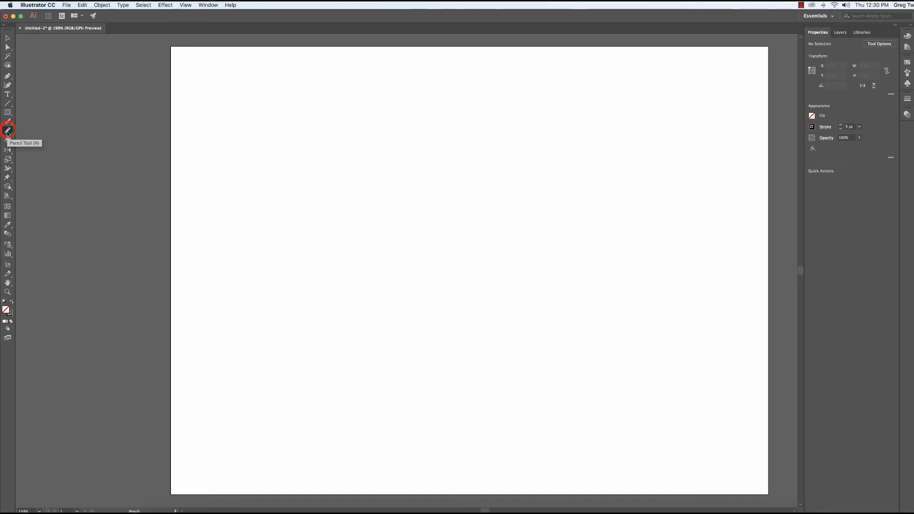
{"action": "double_click", "coordinate": [8, 132]}
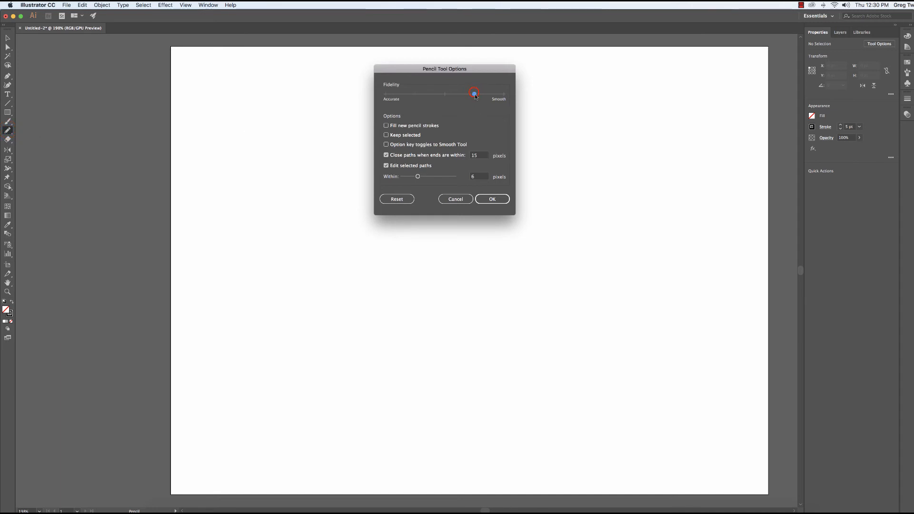
{"action": "left_click", "coordinate": [496, 198]}
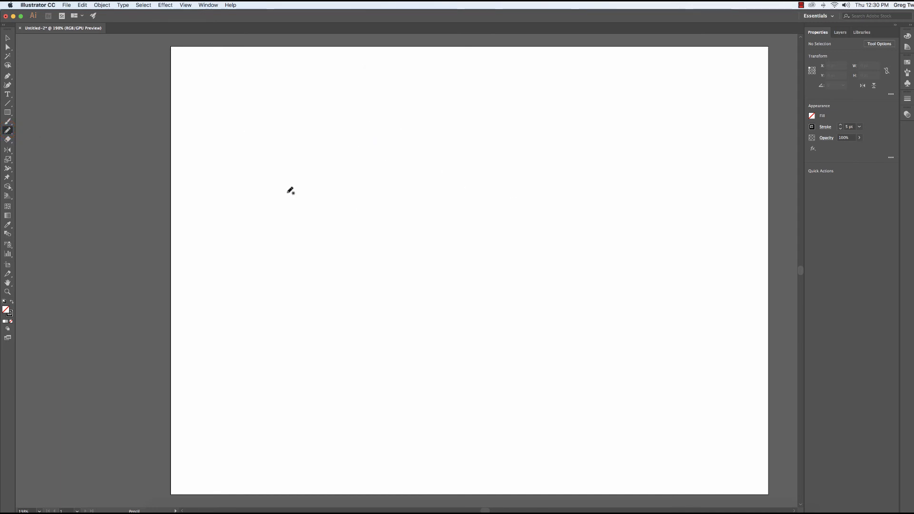
{"action": "left_click", "coordinate": [352, 214]}
{"action": "mouse_move", "coordinate": [401, 208]}
{"action": "left_mouse_down"}
{"action": "mouse_move", "coordinate": [392, 208]}
{"action": "mouse_move", "coordinate": [538, 207]}
{"action": "left_mouse_up"}
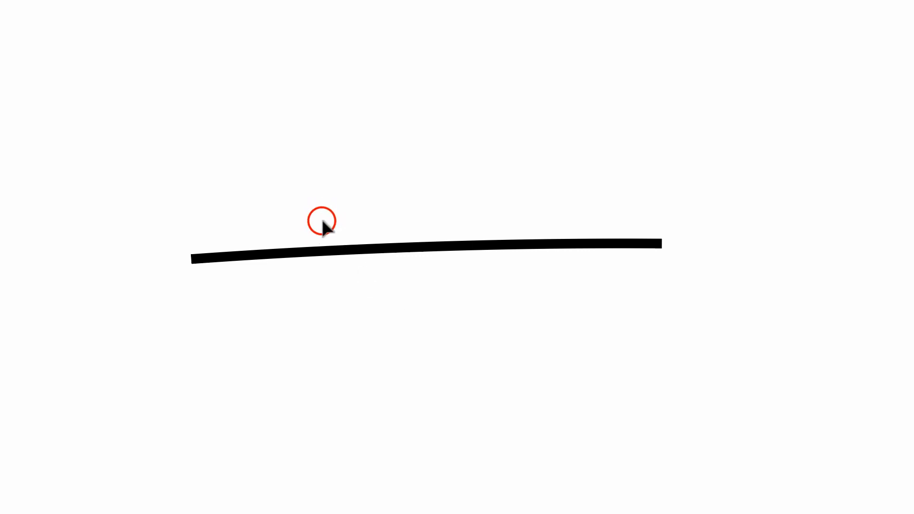
Select the drawn line and raise its stroke weight step by step to 20 pt.
{"action": "left_click_drag", "start_coordinate": [320, 222], "coordinate": [397, 304]}
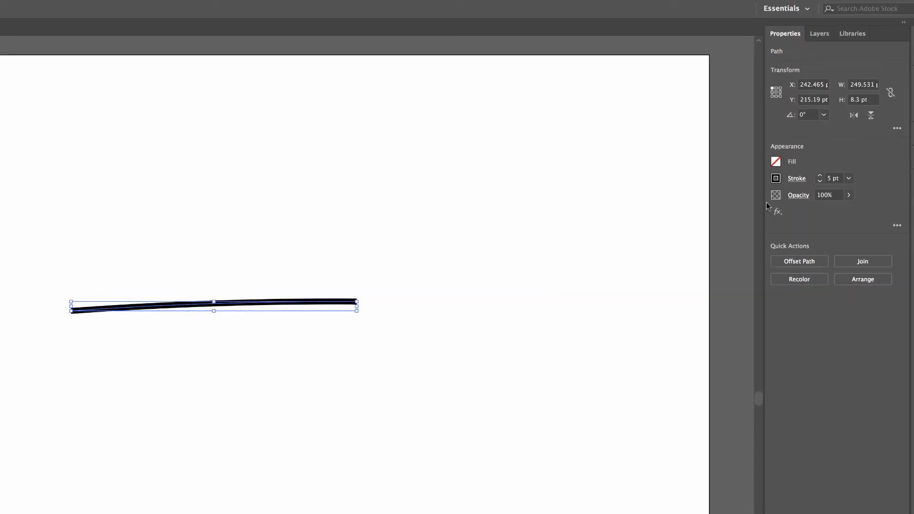
{"action": "left_click", "coordinate": [798, 180]}
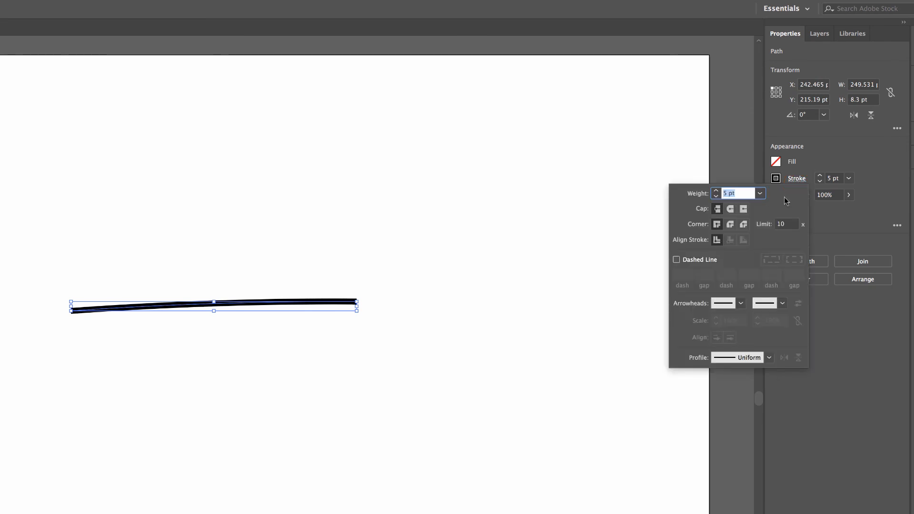
{"action": "left_click", "coordinate": [716, 191]}
{"action": "left_click", "coordinate": [715, 190]}
{"action": "left_click", "coordinate": [716, 190]}
{"action": "left_click", "coordinate": [716, 190]}
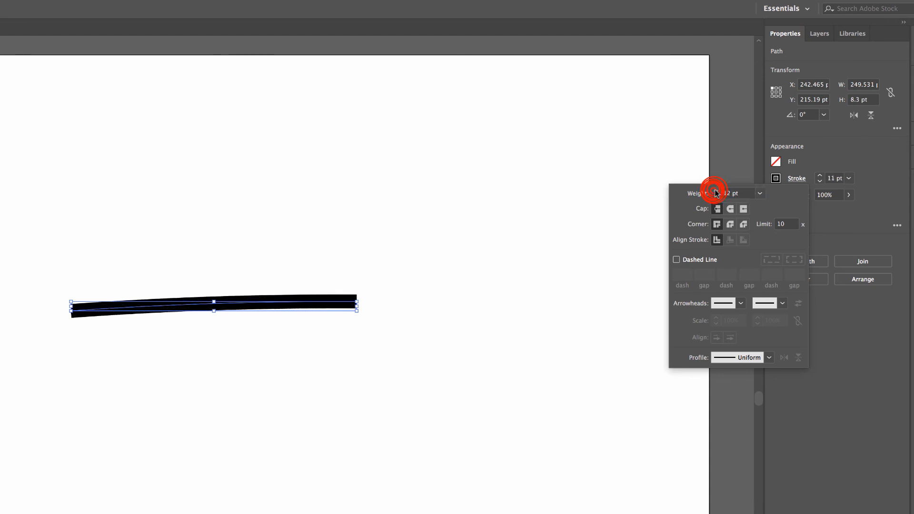
{"action": "left_click", "coordinate": [716, 191]}
{"action": "left_click", "coordinate": [716, 190]}
{"action": "left_click", "coordinate": [716, 190]}
{"action": "left_click", "coordinate": [716, 191]}
{"action": "left_click", "coordinate": [715, 190]}
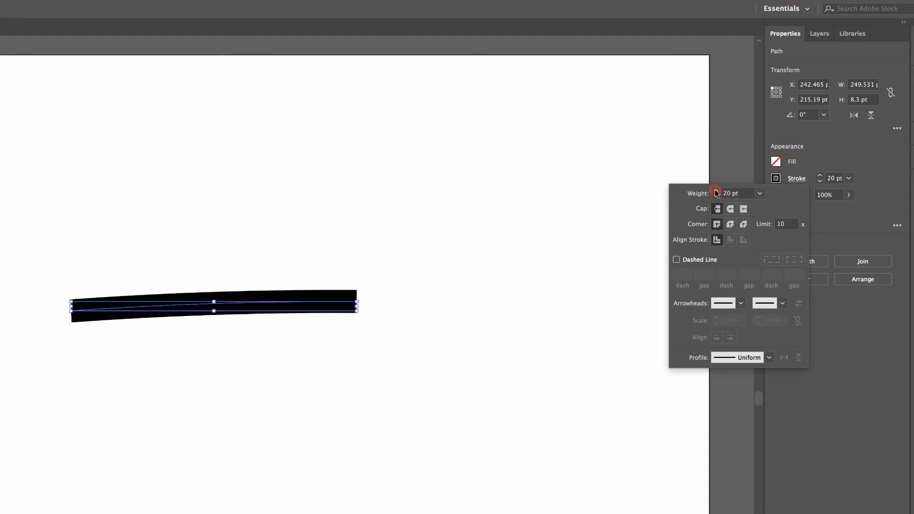
{"action": "left_click", "coordinate": [715, 190]}
{"action": "left_click", "coordinate": [715, 196]}
{"action": "left_click", "coordinate": [715, 196]}
{"action": "left_click", "coordinate": [715, 190]}
Try preset stroke weights of 0.5 pt, 100 pt and 8 pt on the line.
{"action": "left_click", "coordinate": [760, 193]}
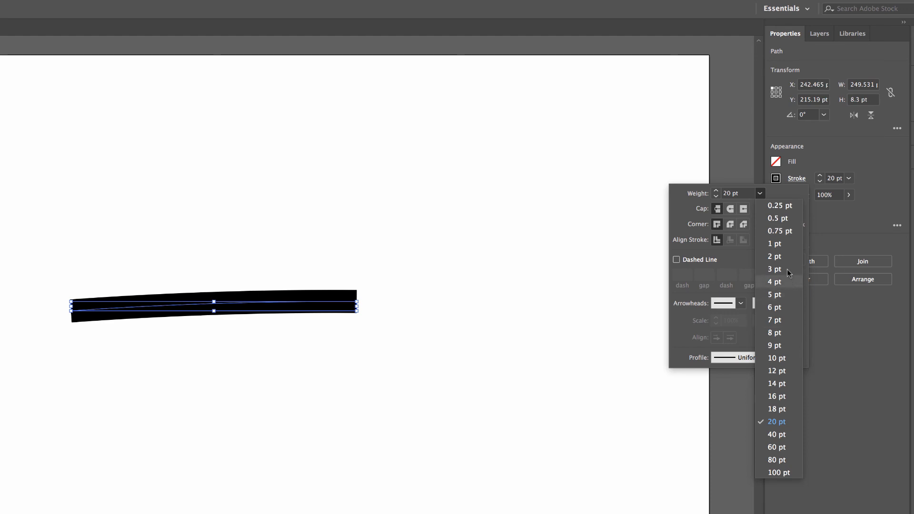
{"action": "left_click", "coordinate": [787, 219]}
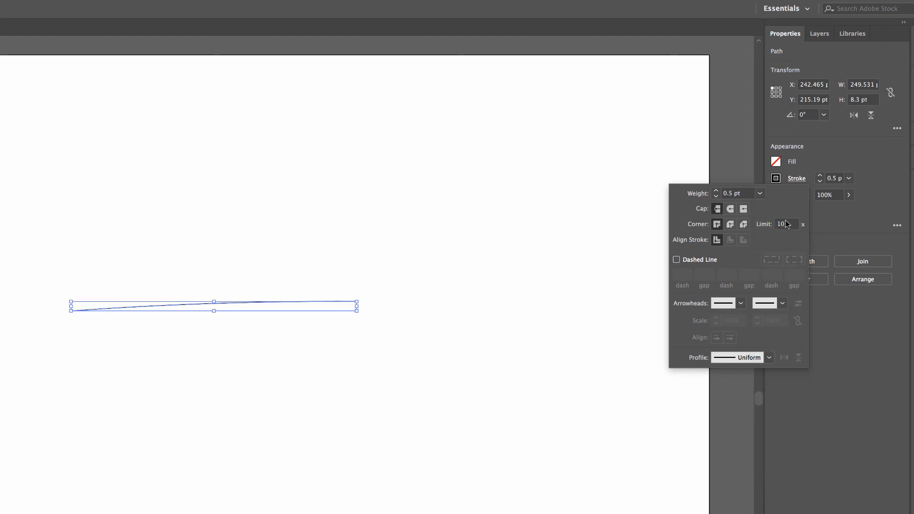
{"action": "left_click", "coordinate": [759, 194]}
{"action": "left_click", "coordinate": [779, 473]}
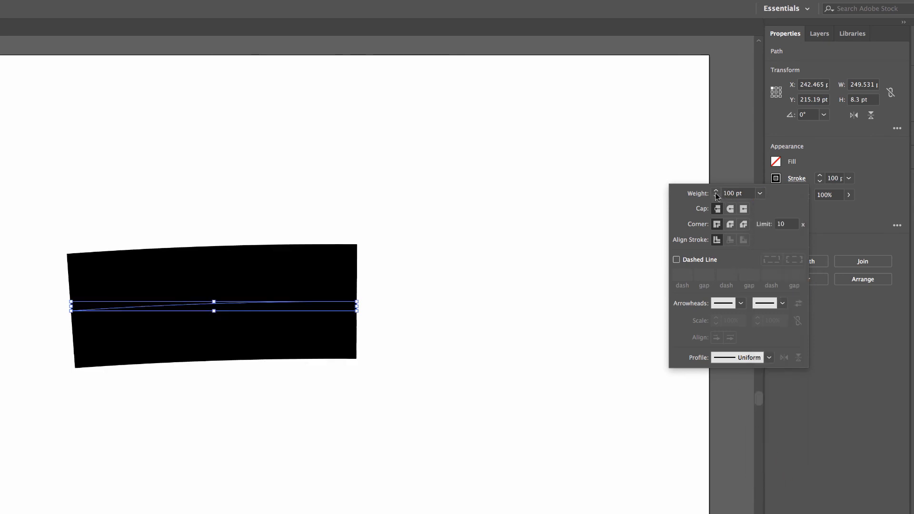
{"action": "left_click", "coordinate": [760, 194]}
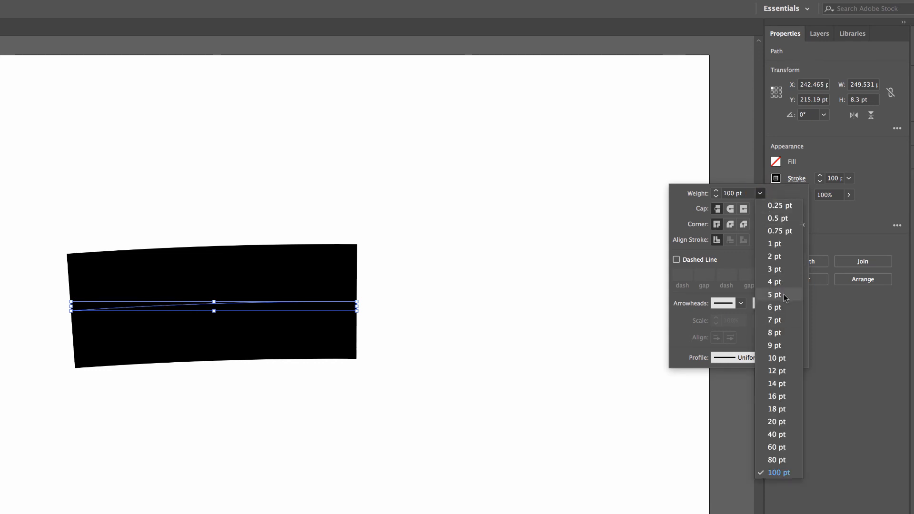
{"action": "left_click", "coordinate": [781, 332]}
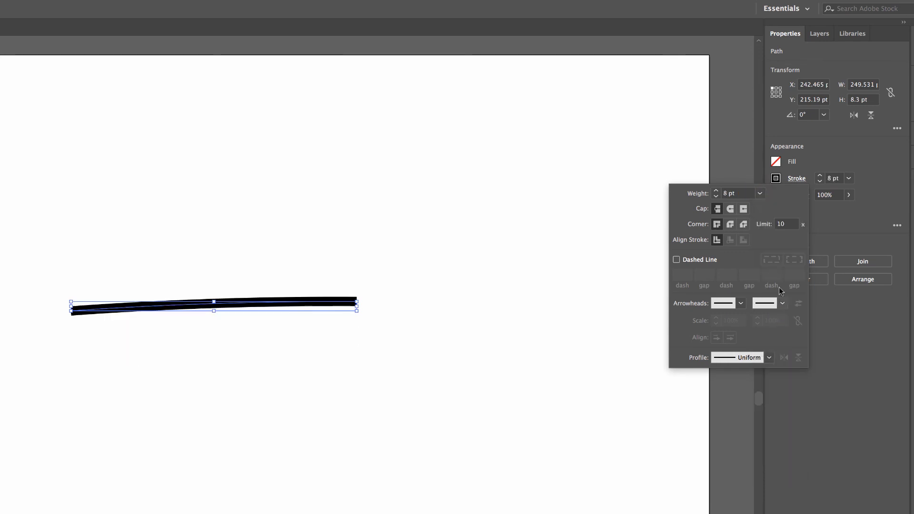
Set the line's stroke weight to 12 pt and deselect the line.
{"action": "left_click", "coordinate": [760, 193]}
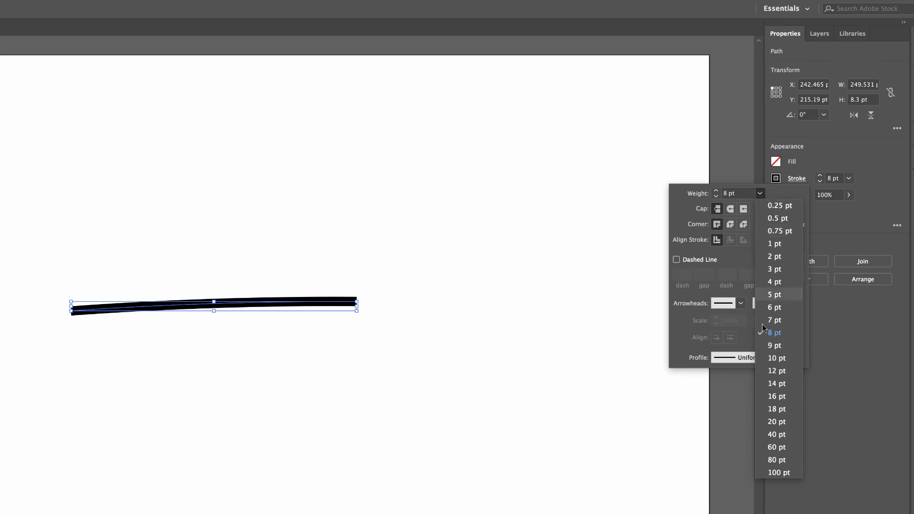
{"action": "left_click", "coordinate": [780, 371]}
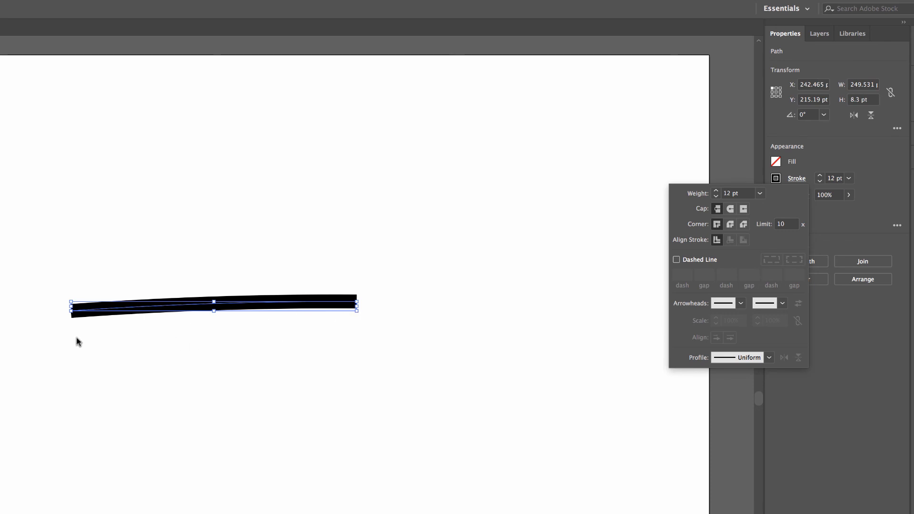
{"action": "left_click", "coordinate": [53, 332]}
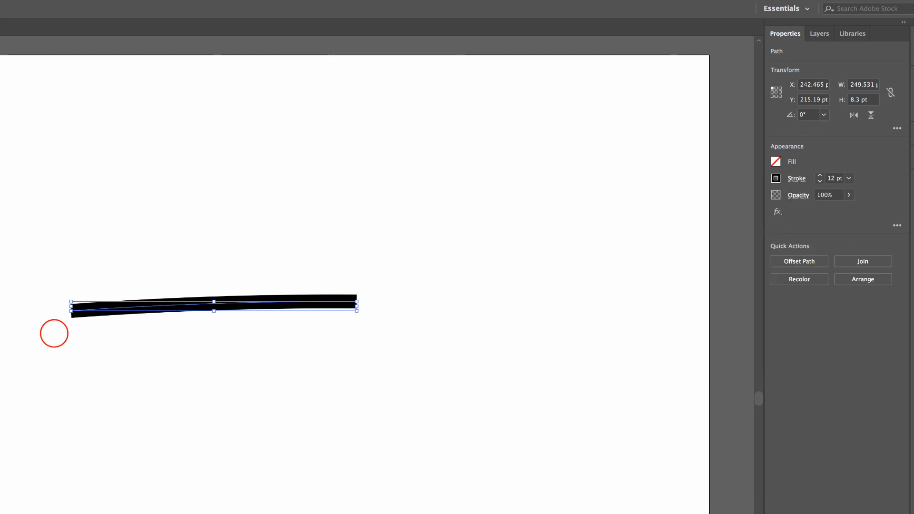
{"action": "left_click", "coordinate": [53, 330]}
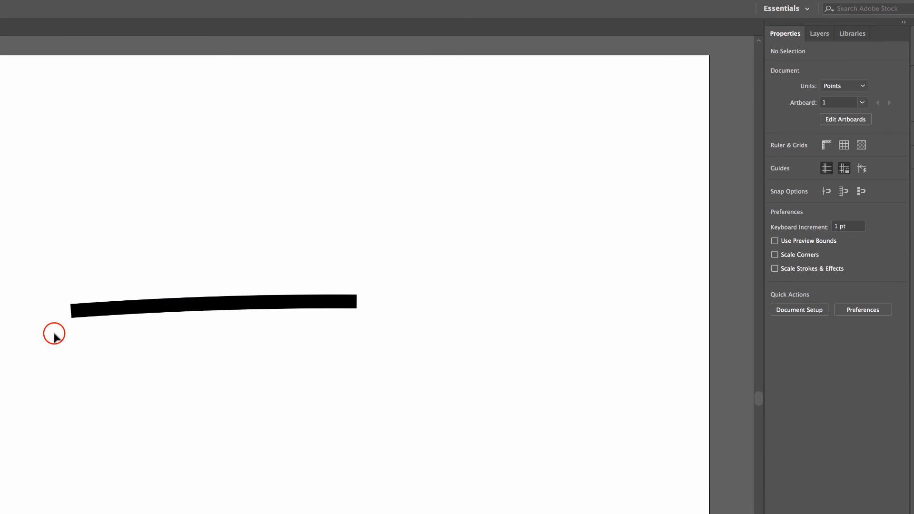
Select the line's left end anchor point with the Direct Selection tool to examine where the butt-capped stroke ends.
{"action": "left_click", "coordinate": [72, 314]}
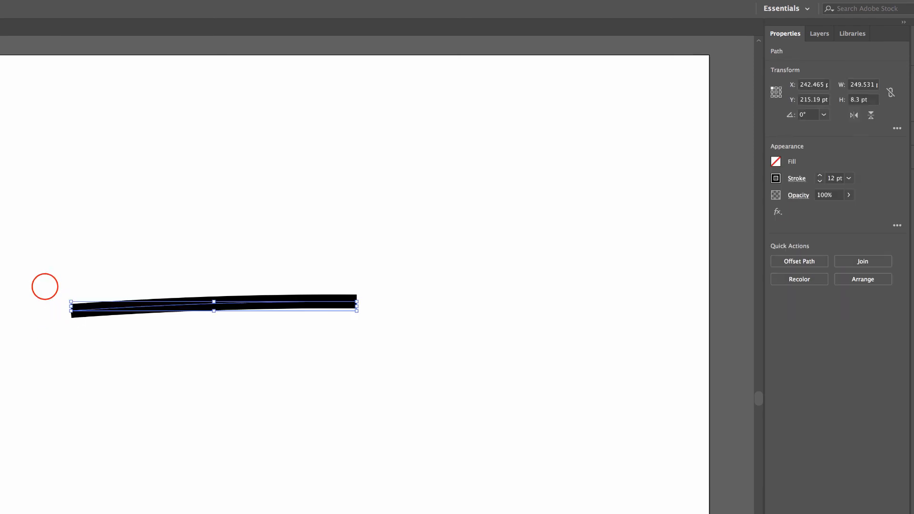
{"action": "key", "text": "a"}
{"action": "left_click", "coordinate": [71, 310]}
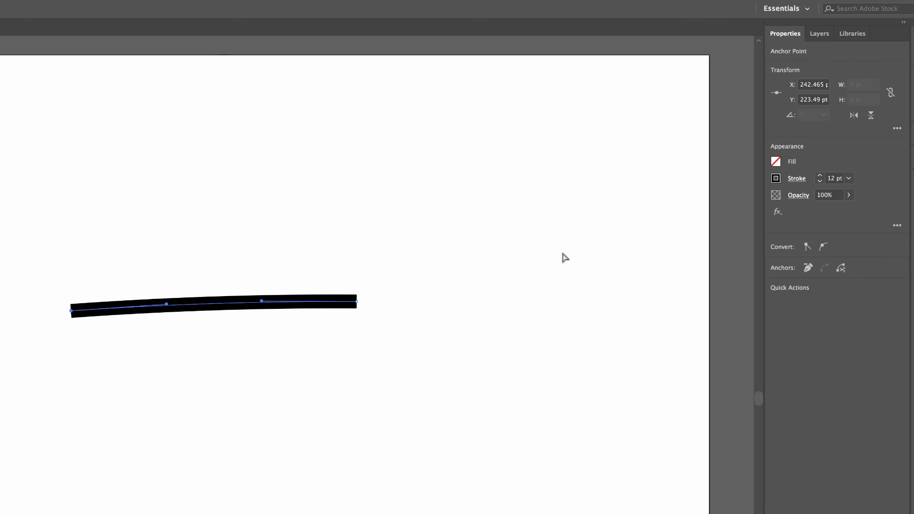
Try the Round Cap on the whole line's stroke and settle on the Projecting Cap.
{"action": "key", "text": "v"}
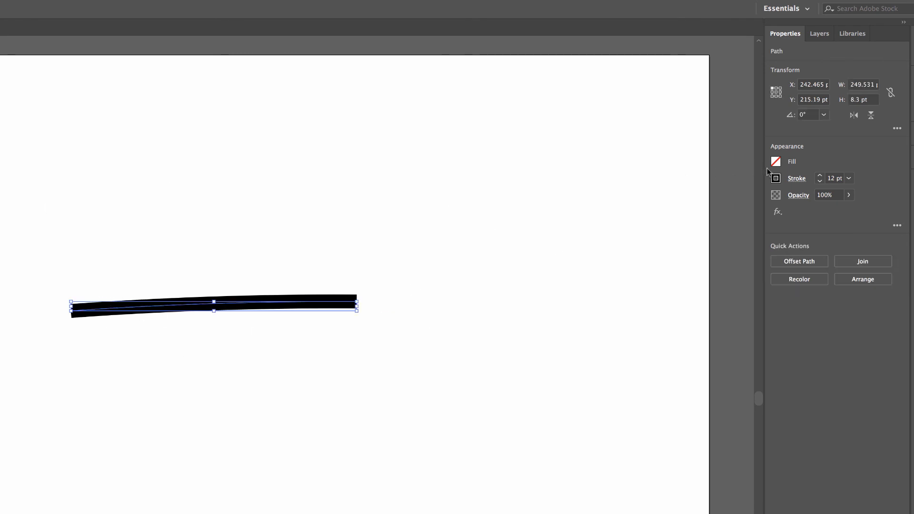
{"action": "left_click", "coordinate": [797, 179]}
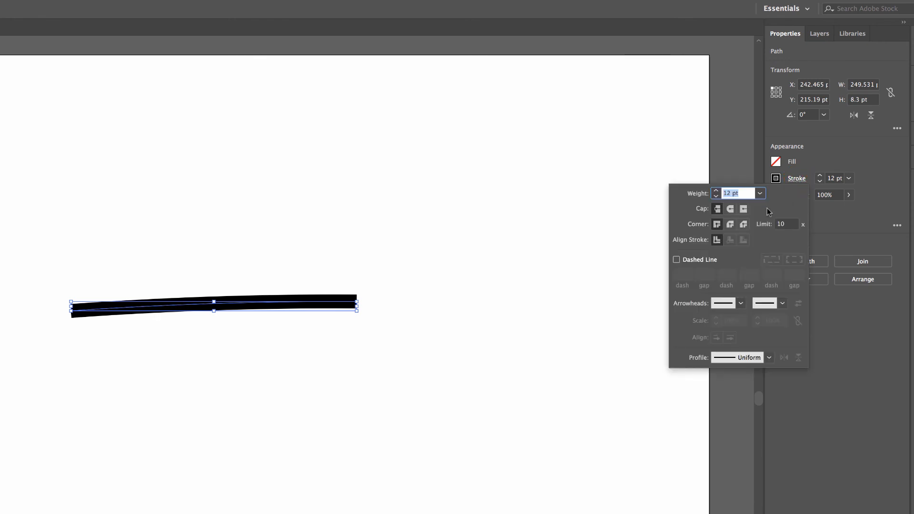
{"action": "left_click", "coordinate": [732, 209]}
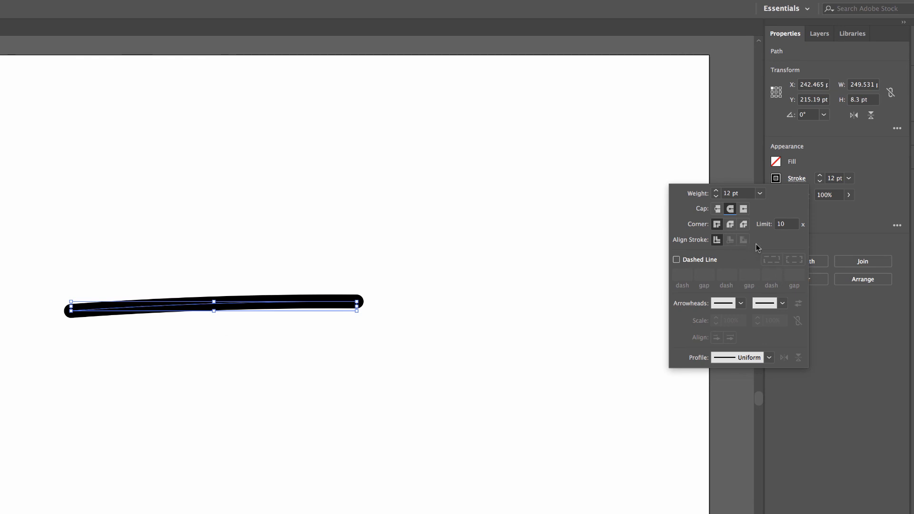
{"action": "left_click", "coordinate": [743, 210]}
Show the line's anchor points with the Direct Selection tool to compare them with the projecting stroke ends.
{"action": "left_click", "coordinate": [76, 328]}
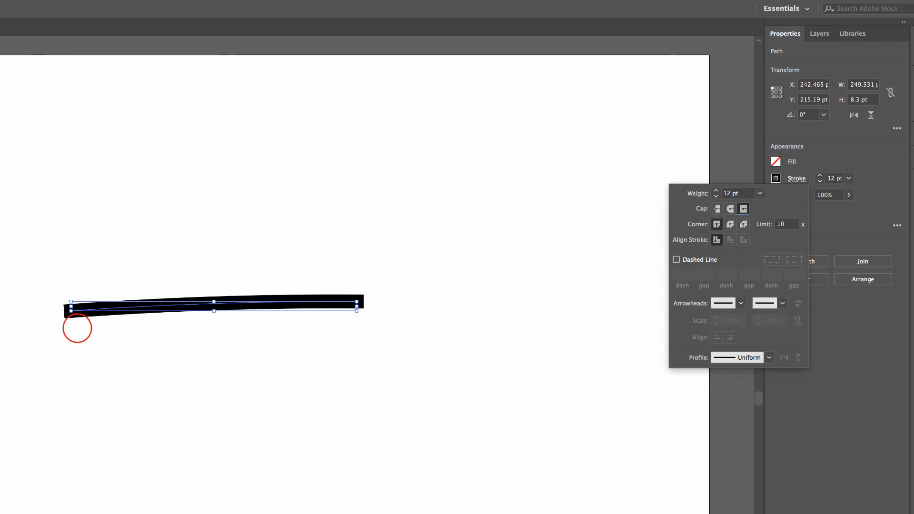
{"action": "left_click", "coordinate": [71, 311]}
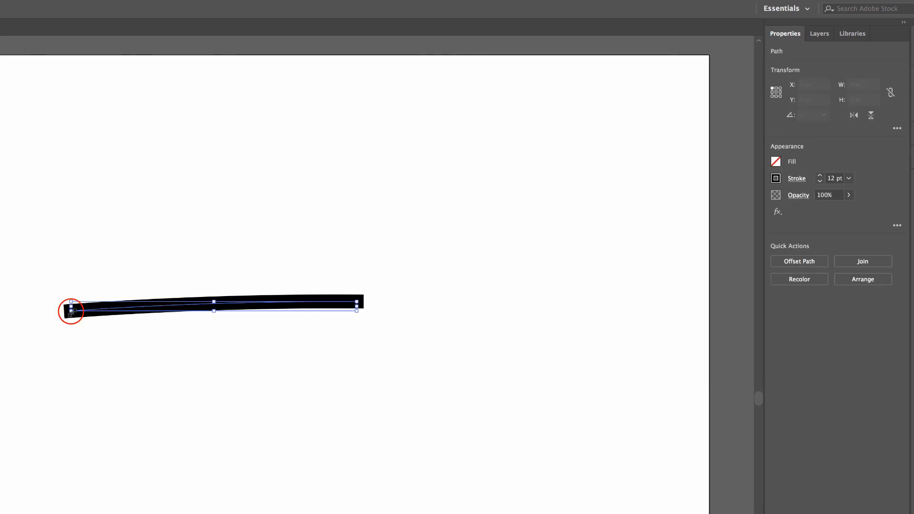
{"action": "key", "text": "a"}
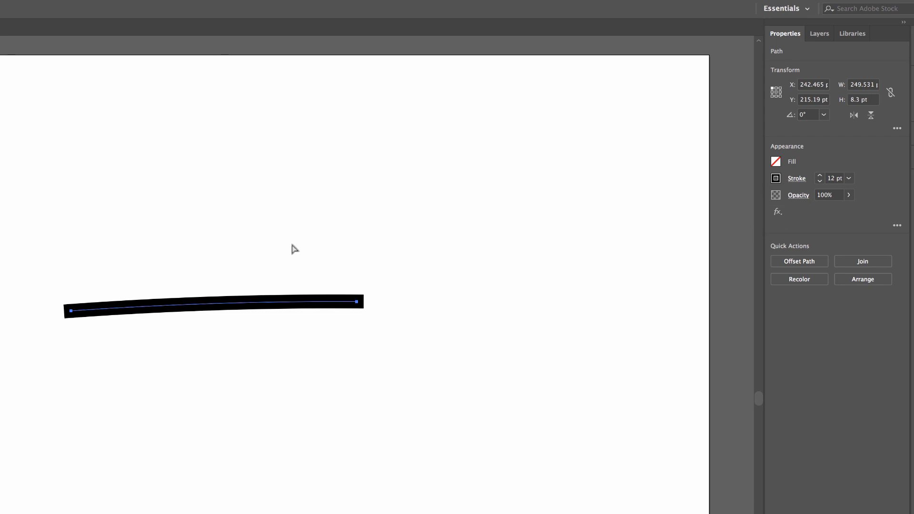
Delete the line from the artboard.
{"action": "left_click", "coordinate": [269, 271]}
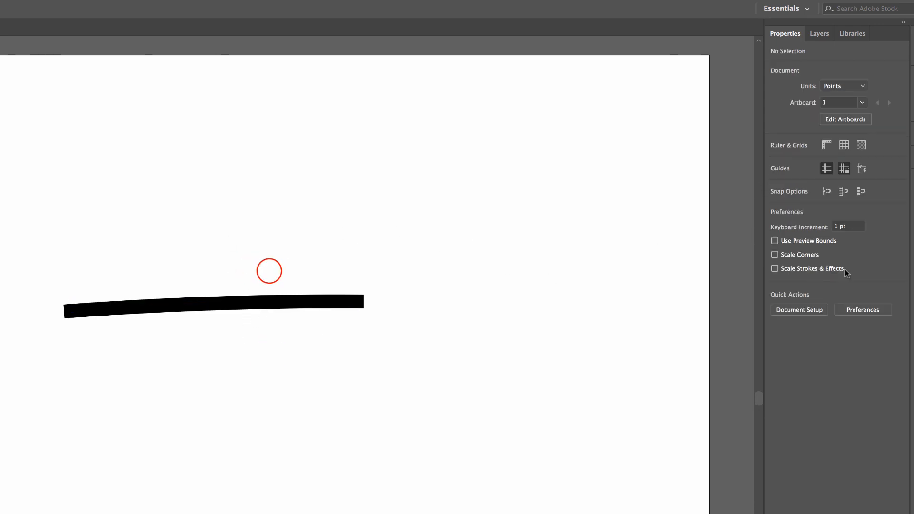
{"action": "left_click", "coordinate": [260, 303]}
{"action": "left_click", "coordinate": [797, 179]}
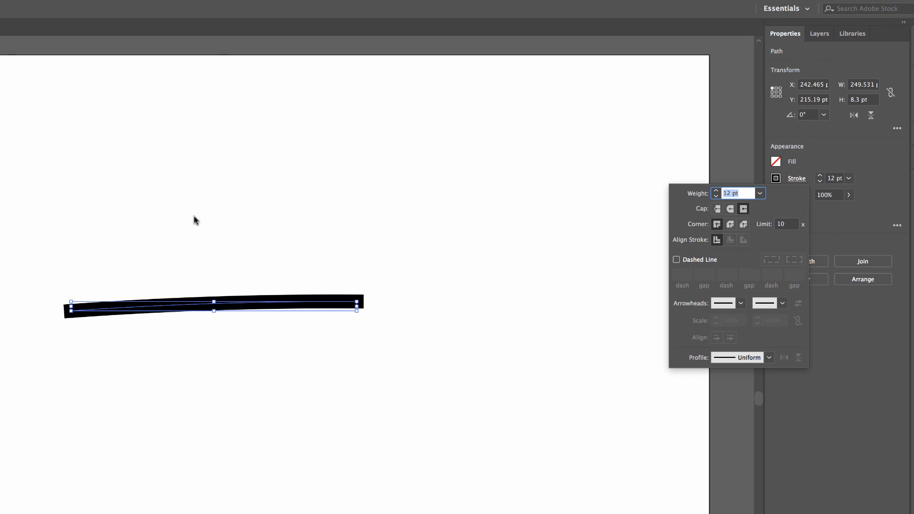
{"action": "key", "text": "BackSpace"}
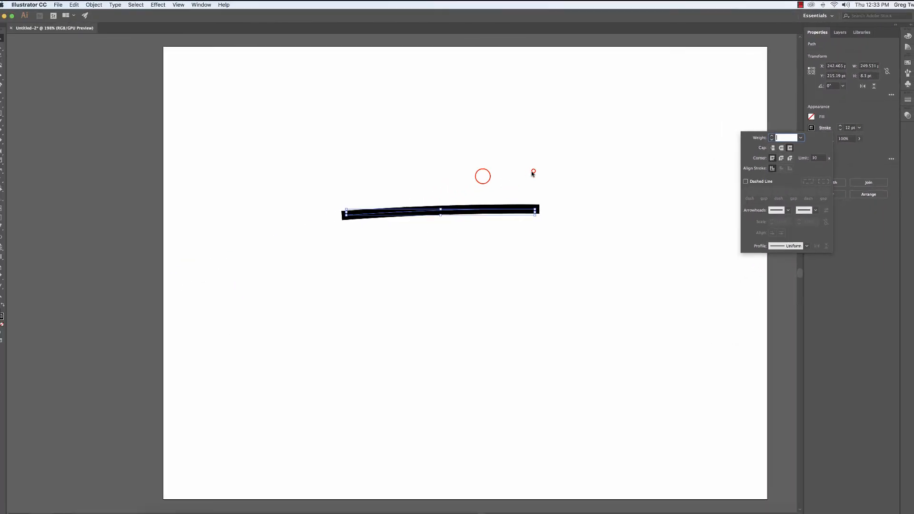
{"action": "left_click", "coordinate": [275, 252]}
{"action": "key", "text": "BackSpace"}
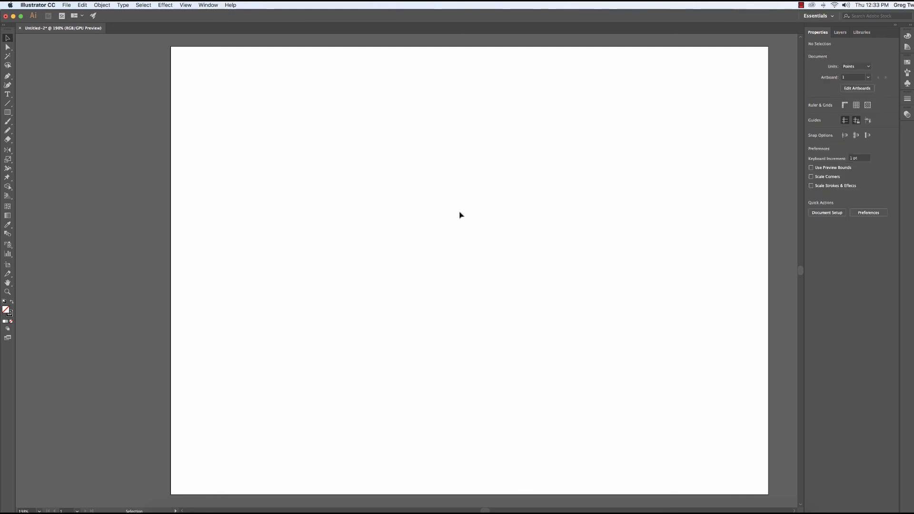
Draw a sharp zigzag path with the Pencil tool across the artboard's middle, about 316 pt wide and 107 pt high.
{"action": "left_click", "coordinate": [8, 130]}
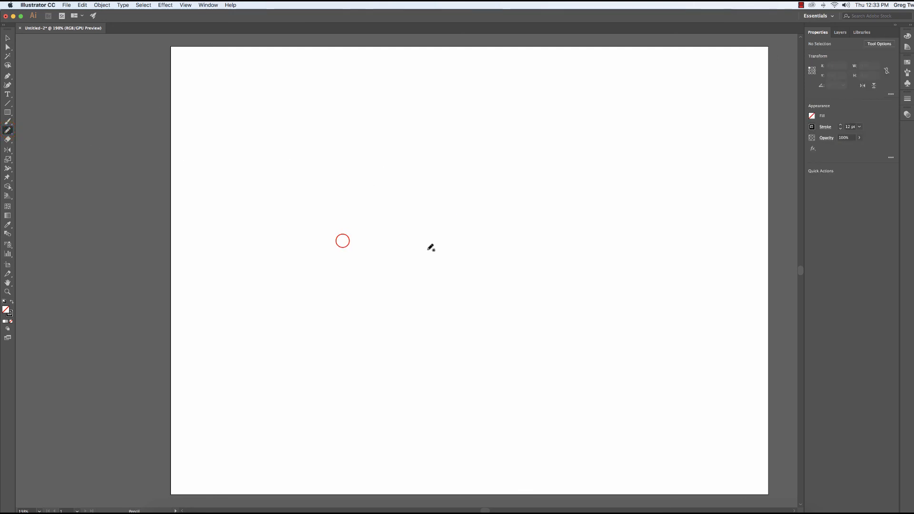
{"action": "left_click_drag", "start_coordinate": [342, 240], "coordinate": [412, 211]}
{"action": "mouse_move", "coordinate": [408, 252]}
{"action": "left_mouse_down"}
{"action": "mouse_move", "coordinate": [443, 232]}
{"action": "mouse_move", "coordinate": [479, 243]}
{"action": "mouse_move", "coordinate": [514, 224]}
{"action": "mouse_move", "coordinate": [536, 239]}
{"action": "mouse_move", "coordinate": [558, 225]}
{"action": "mouse_move", "coordinate": [582, 262]}
{"action": "left_mouse_up"}
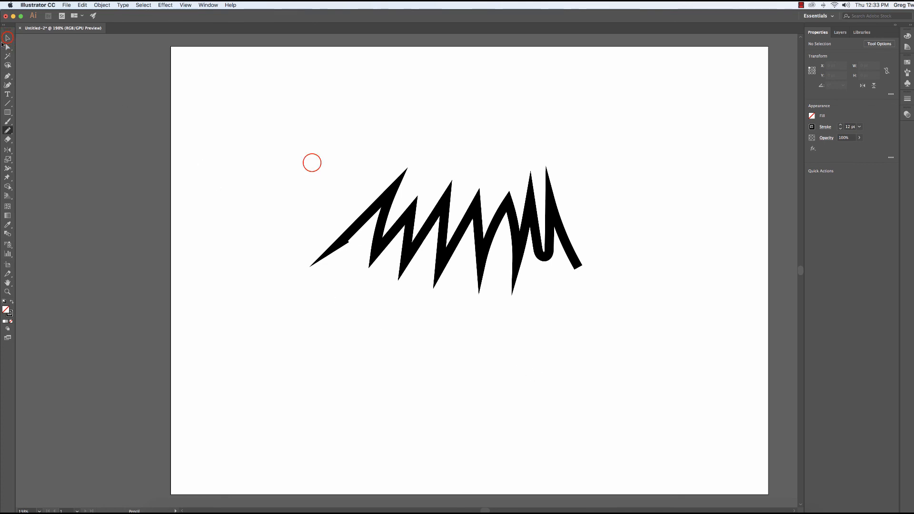
Select the zigzag path, compare the Miter, Round and Bevel Joins on its stroke corners, and settle on the Round Join.
{"action": "key", "text": "v"}
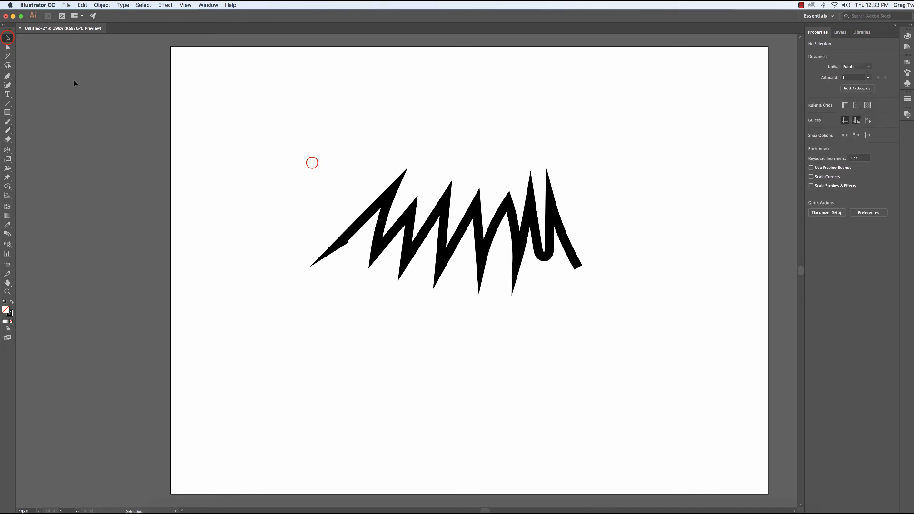
{"action": "left_click", "coordinate": [491, 230]}
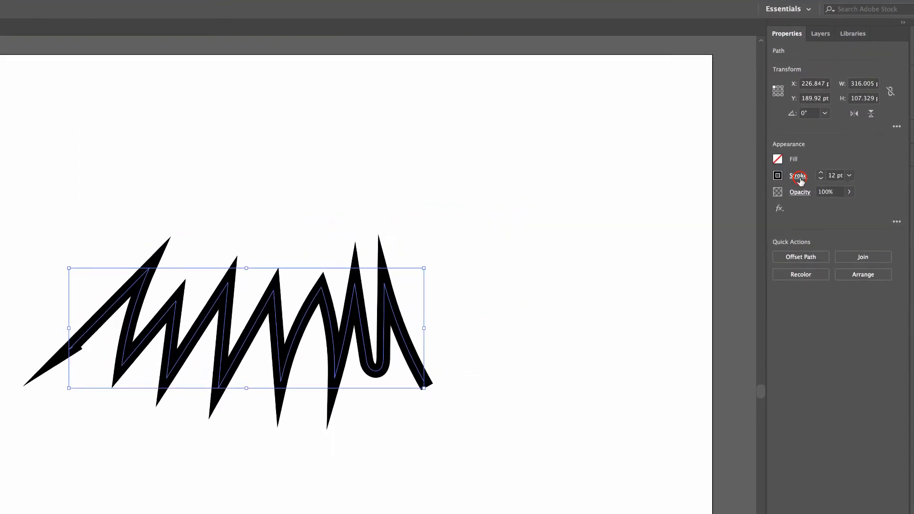
{"action": "left_click", "coordinate": [825, 127]}
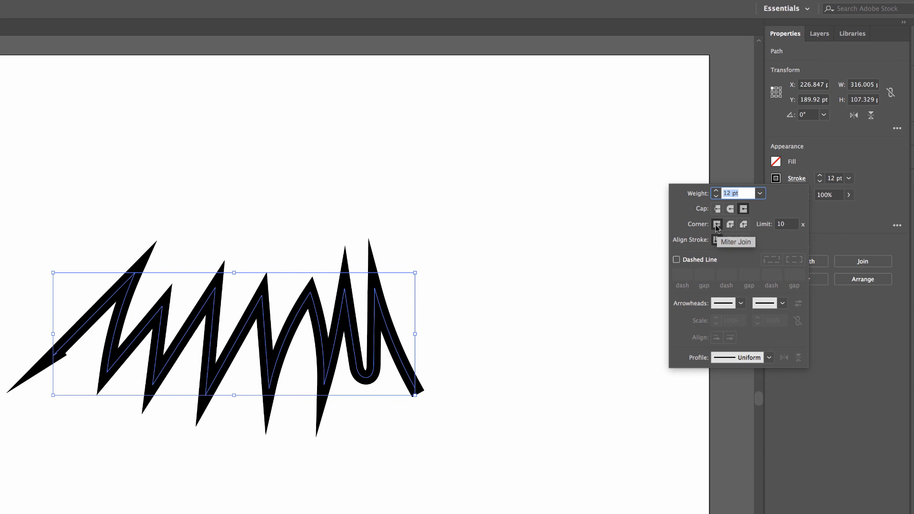
{"action": "left_click", "coordinate": [717, 225]}
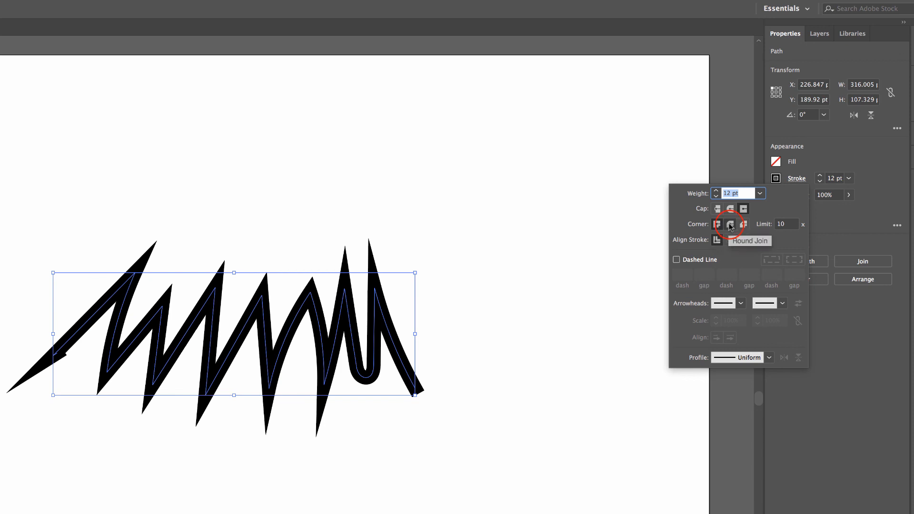
{"action": "left_click", "coordinate": [730, 225]}
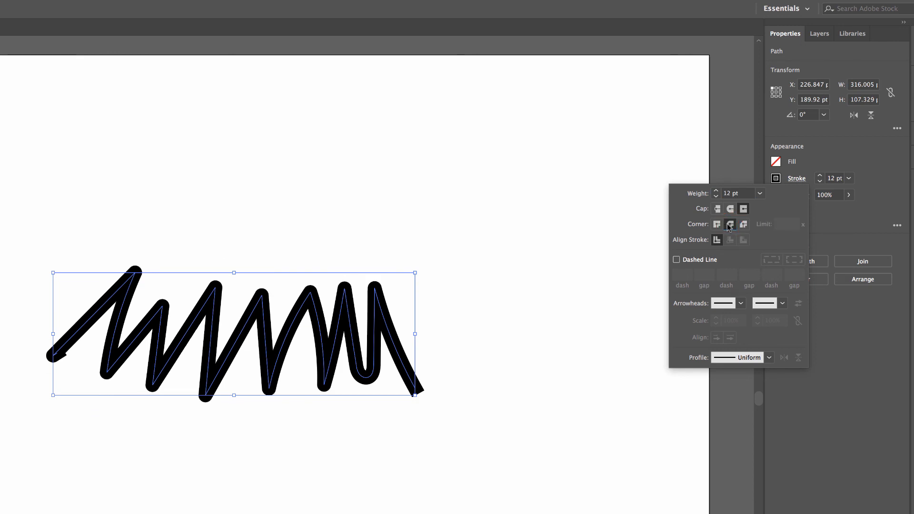
{"action": "left_click", "coordinate": [743, 225]}
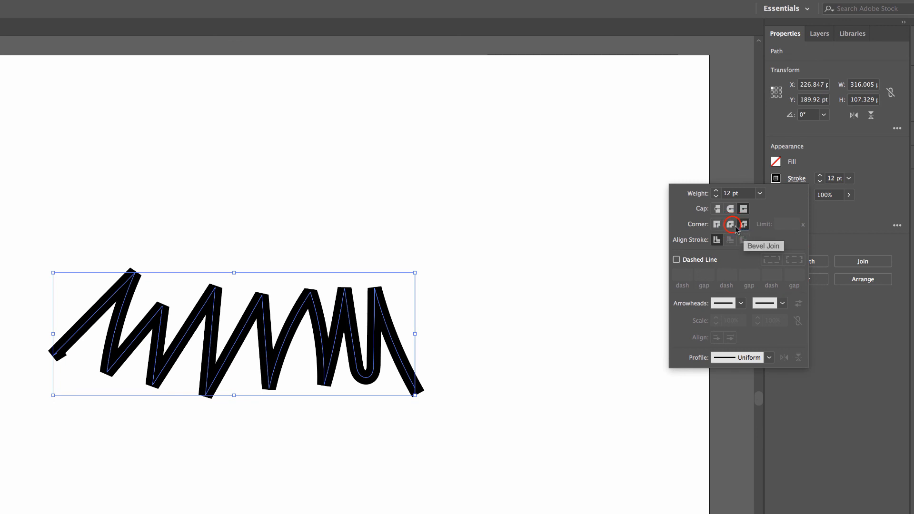
{"action": "left_click", "coordinate": [731, 225]}
{"action": "left_click", "coordinate": [719, 226]}
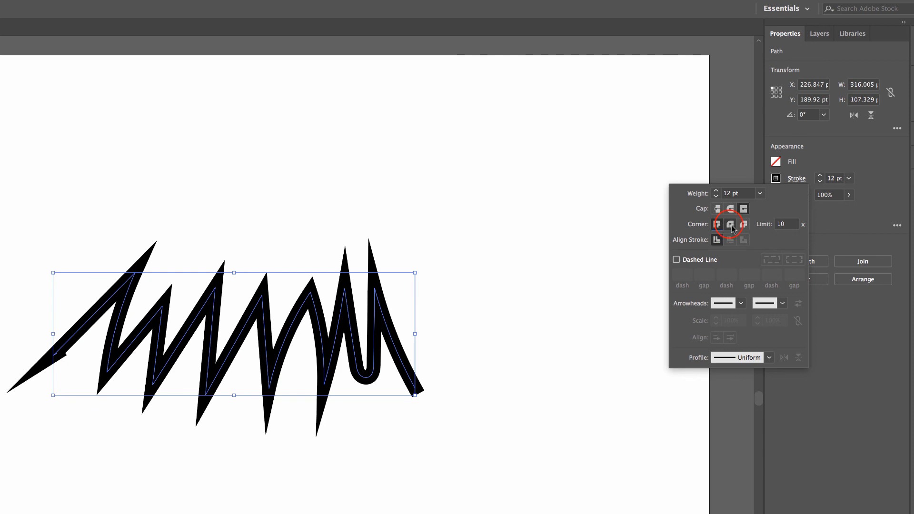
{"action": "left_click", "coordinate": [730, 225]}
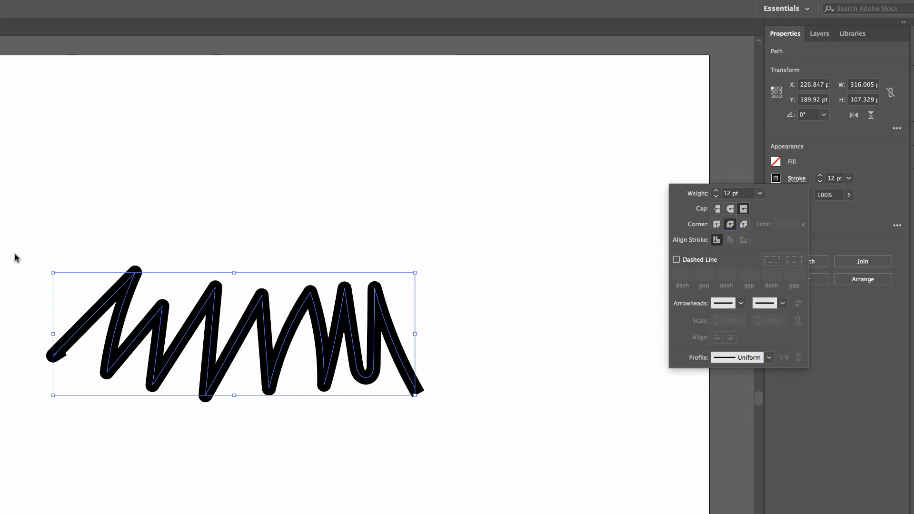
Deselect the zigzag path to view its rounded corners, and reselect it with a marquee around the whole shape.
{"action": "left_click", "coordinate": [15, 339]}
{"action": "left_click", "coordinate": [15, 340]}
{"action": "left_click", "coordinate": [45, 234]}
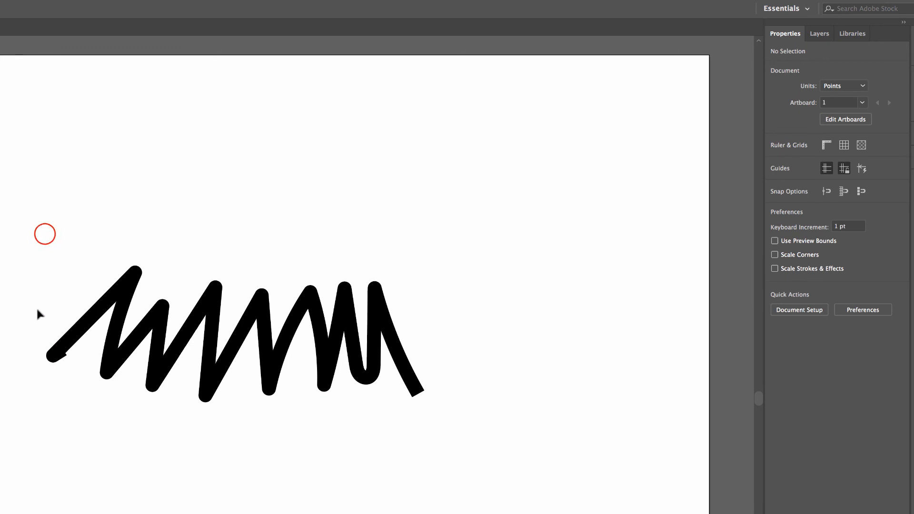
{"action": "left_click_drag", "start_coordinate": [45, 240], "coordinate": [483, 444]}
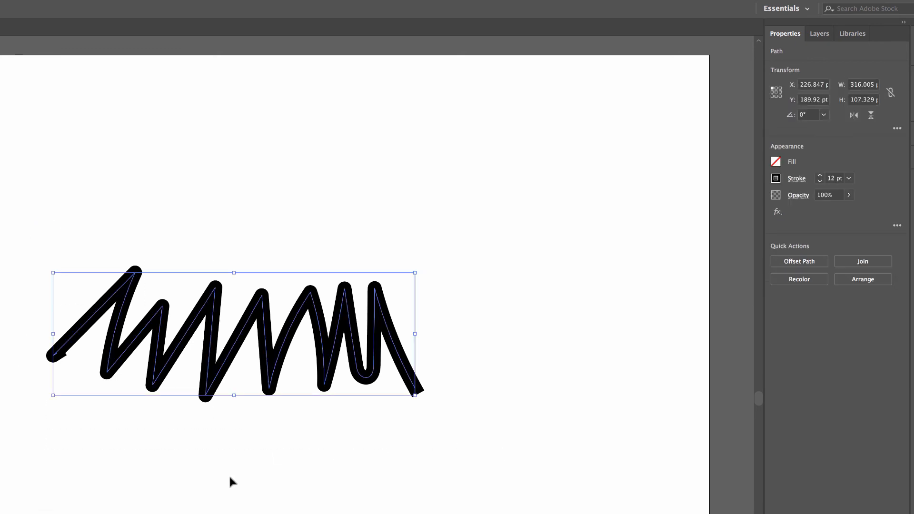